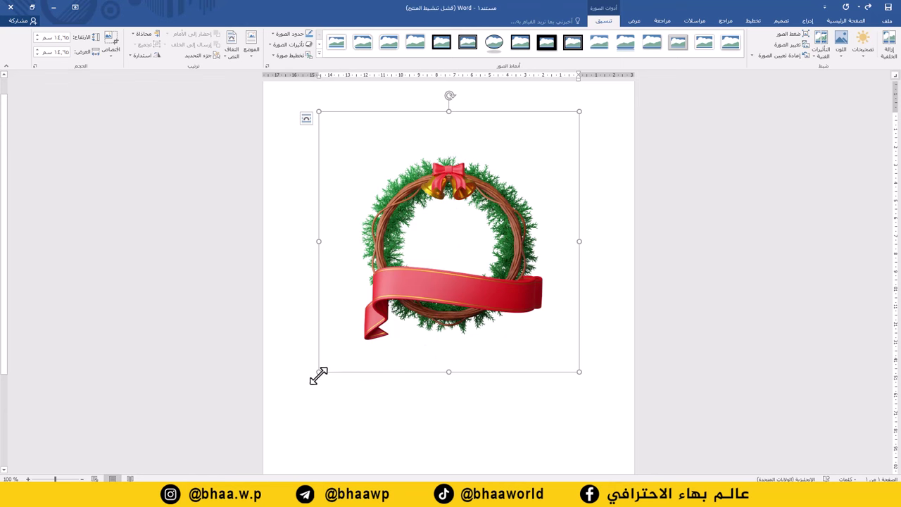
Step: Enlarge the wreath picture to about 19.05 cm square and float it in front of text, centred across the upper page
drag(318, 372, 281, 398)
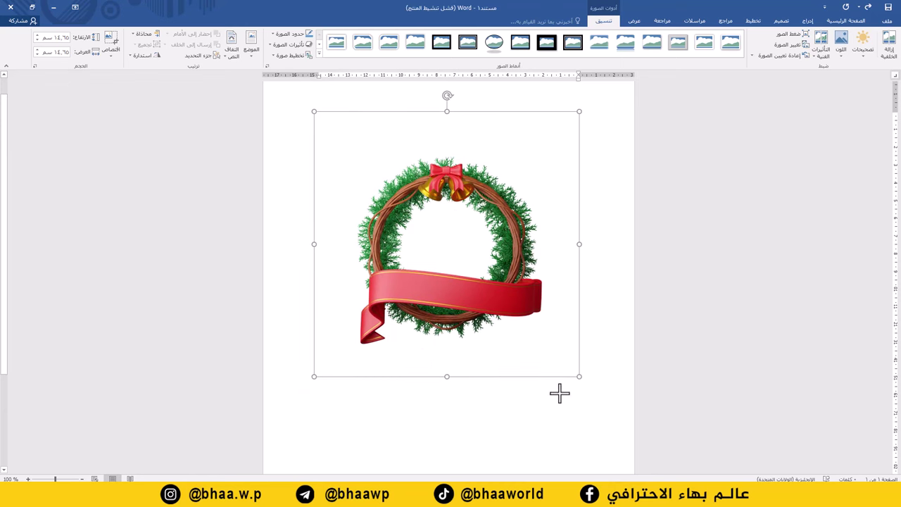
drag(575, 376, 586, 449)
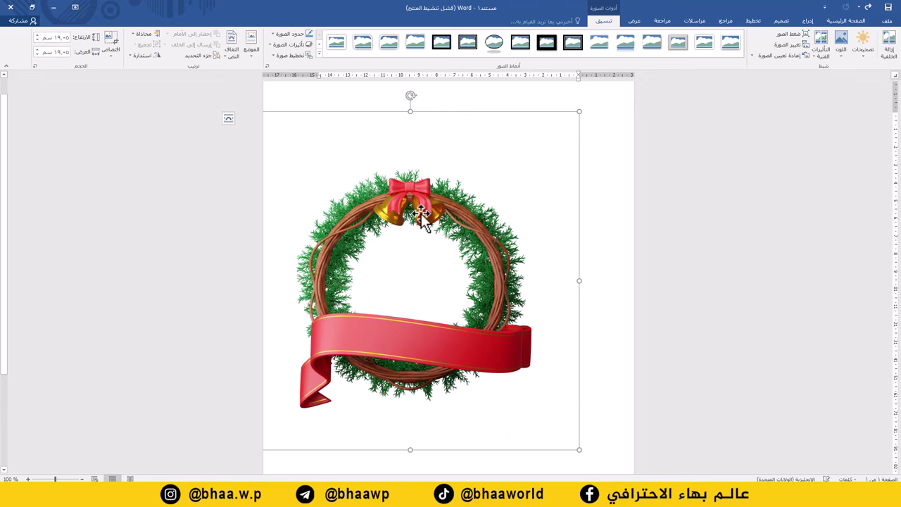
right_click(421, 216)
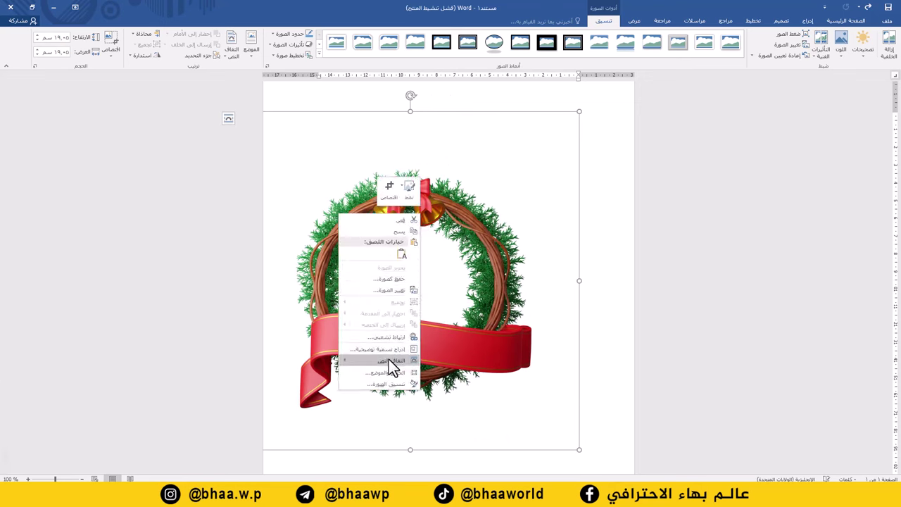
mouse_move(388, 360)
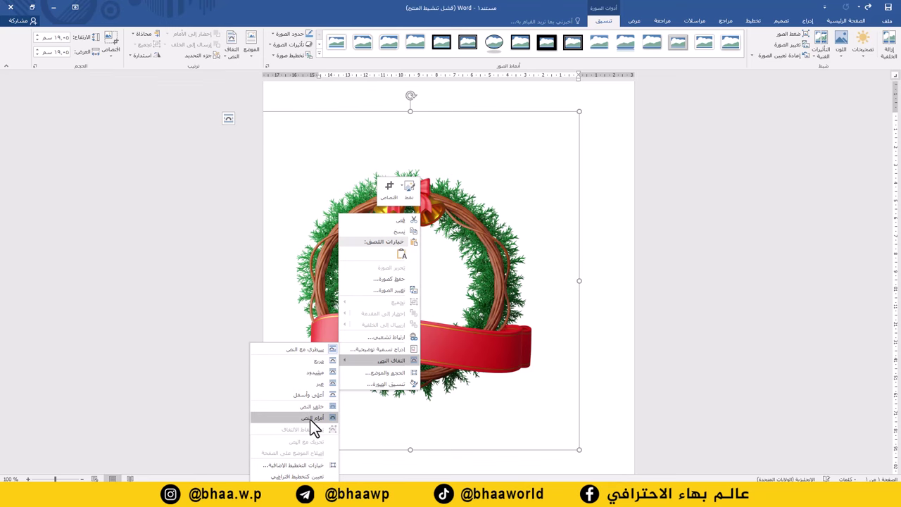
click(311, 418)
drag(373, 211, 412, 189)
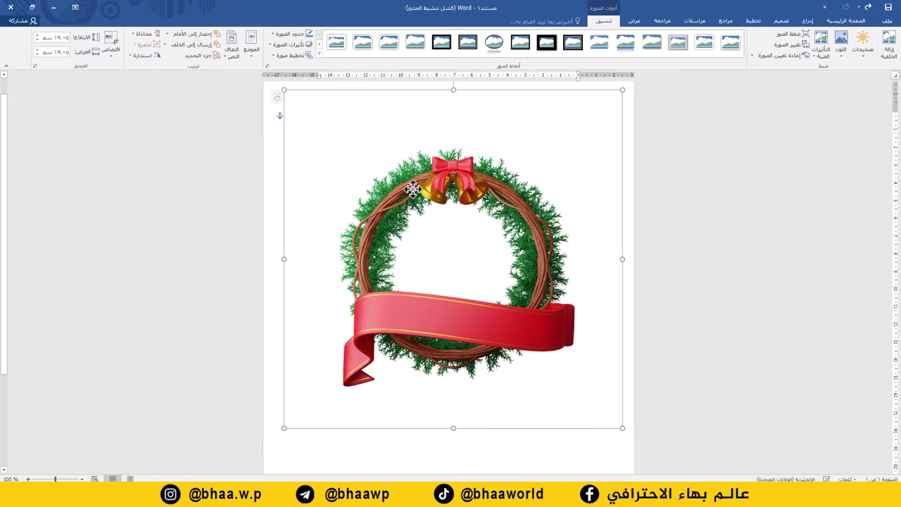
Step: Draw an oval shape over the wreath's opening and adjust it to about 10 cm wide by 9.98 cm high
click(808, 21)
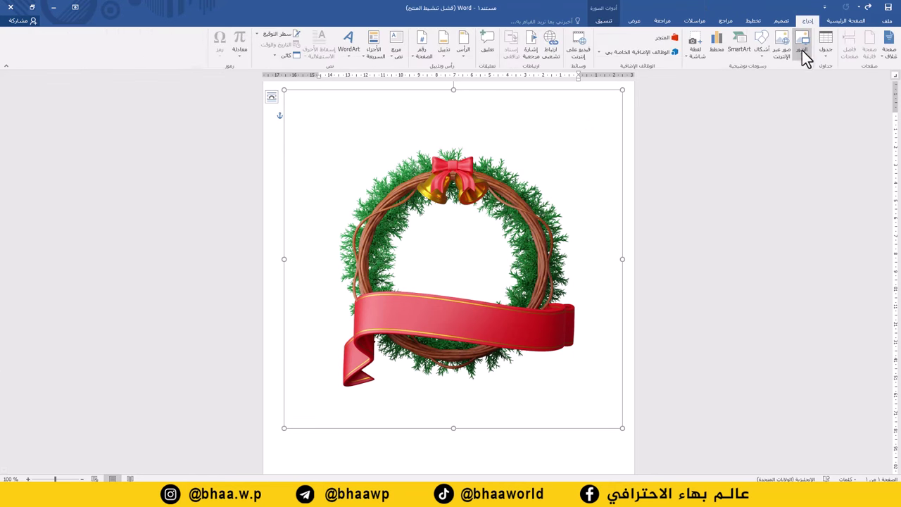
click(763, 55)
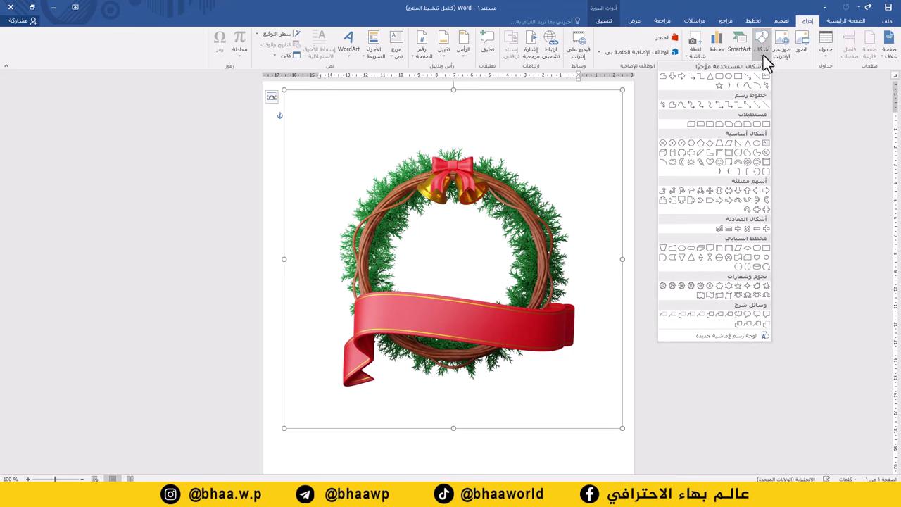
click(732, 77)
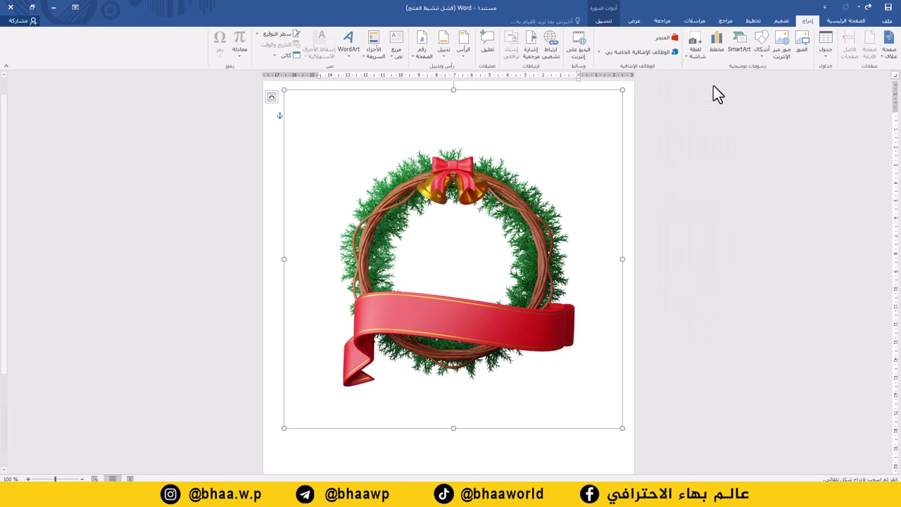
mouse_move(395, 191)
mouse_down()
mouse_move(547, 358)
mouse_move(545, 368)
mouse_move(539, 345)
mouse_move(533, 352)
mouse_up()
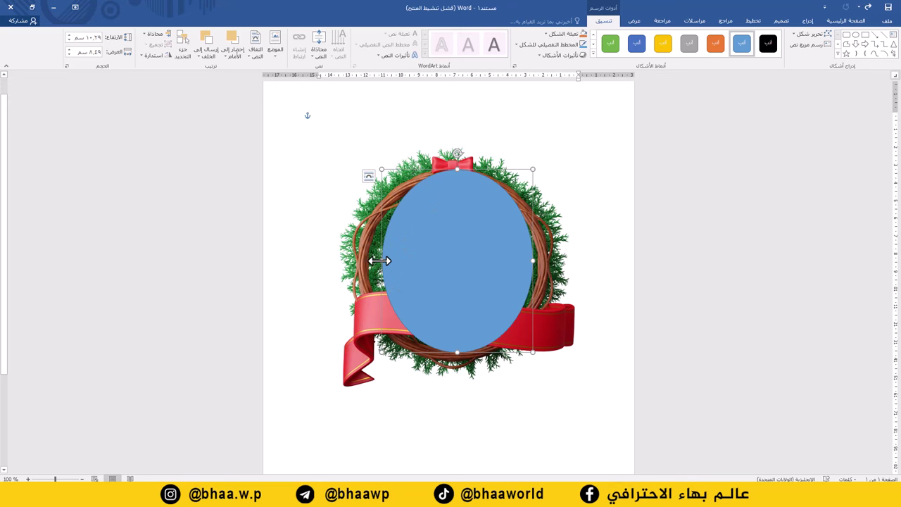
drag(379, 261, 361, 262)
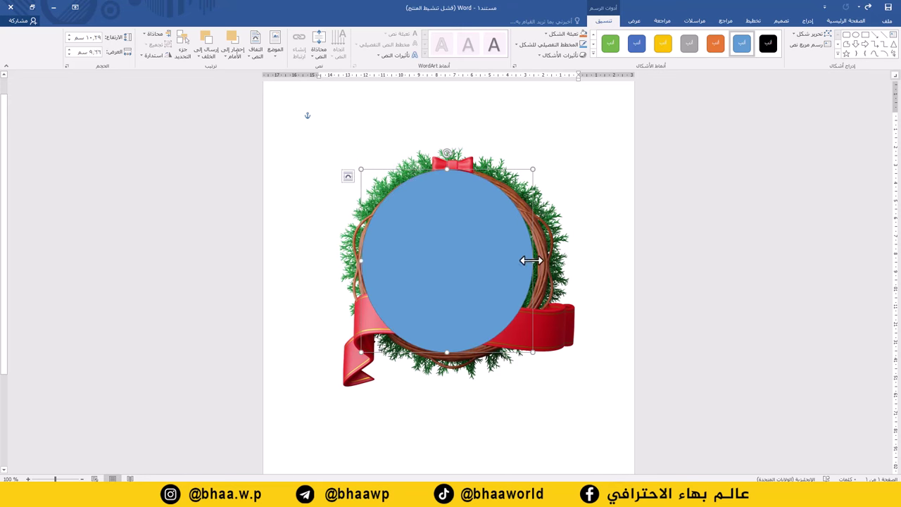
drag(531, 260, 539, 261)
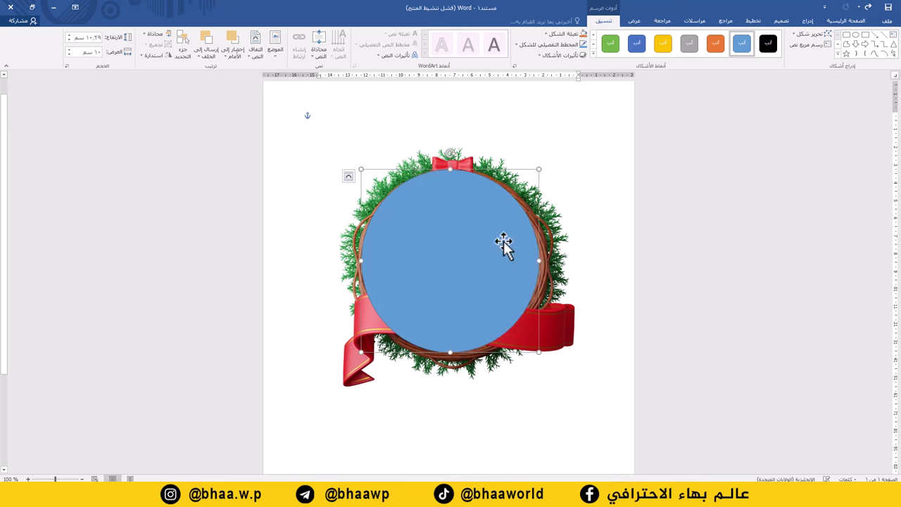
drag(449, 169, 452, 176)
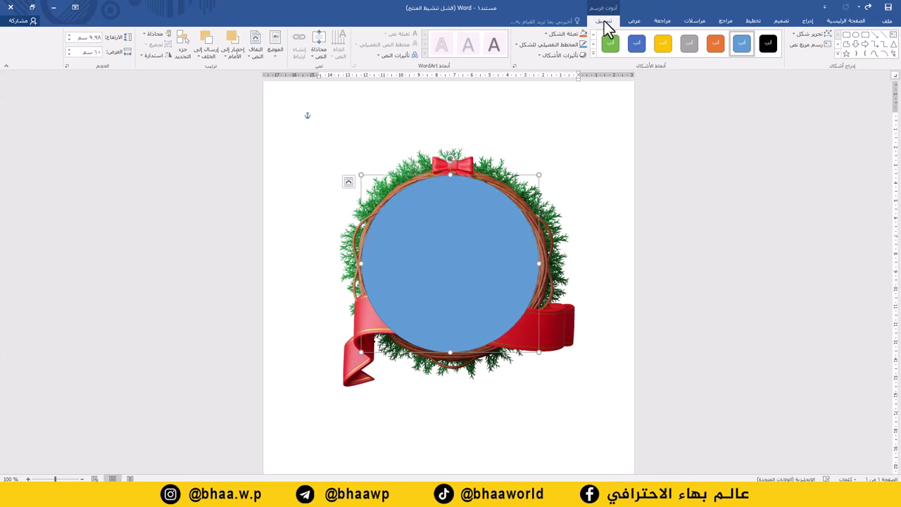
Step: Fill the oval with the picture 4445-2.jpg from the computer, working offline
click(546, 34)
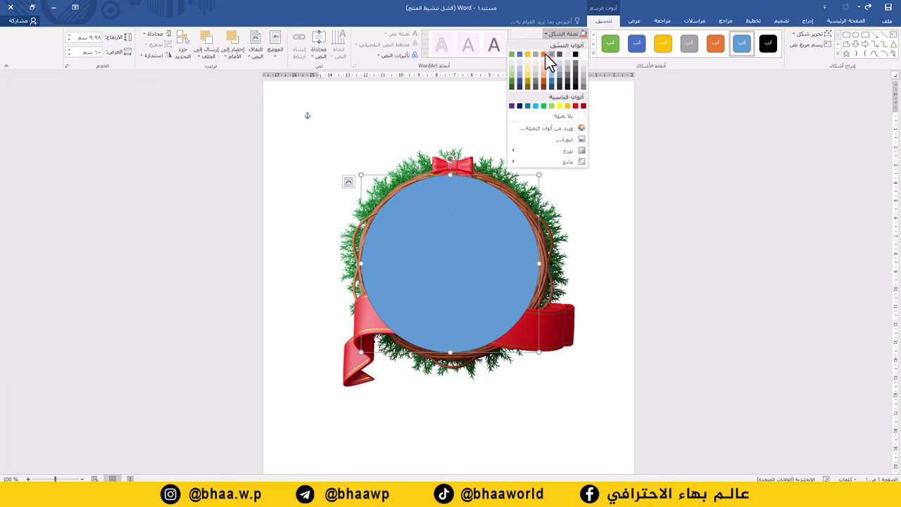
click(566, 140)
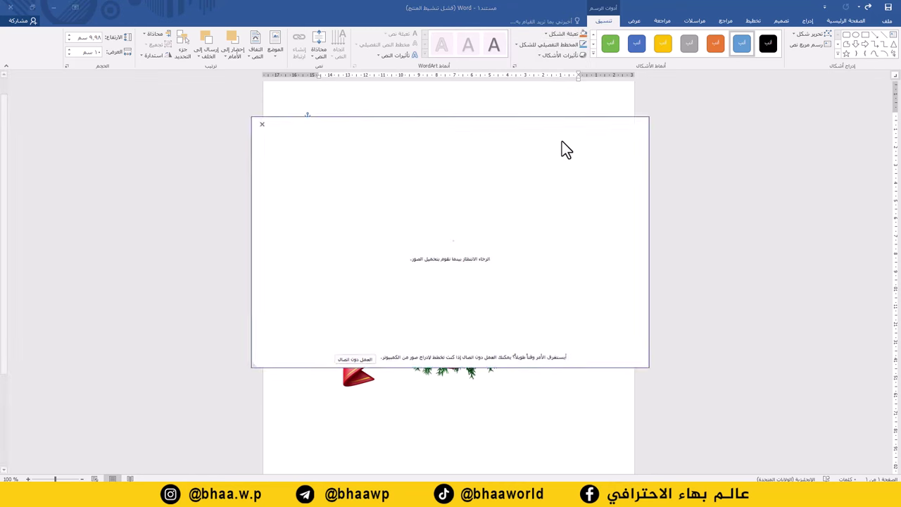
click(352, 363)
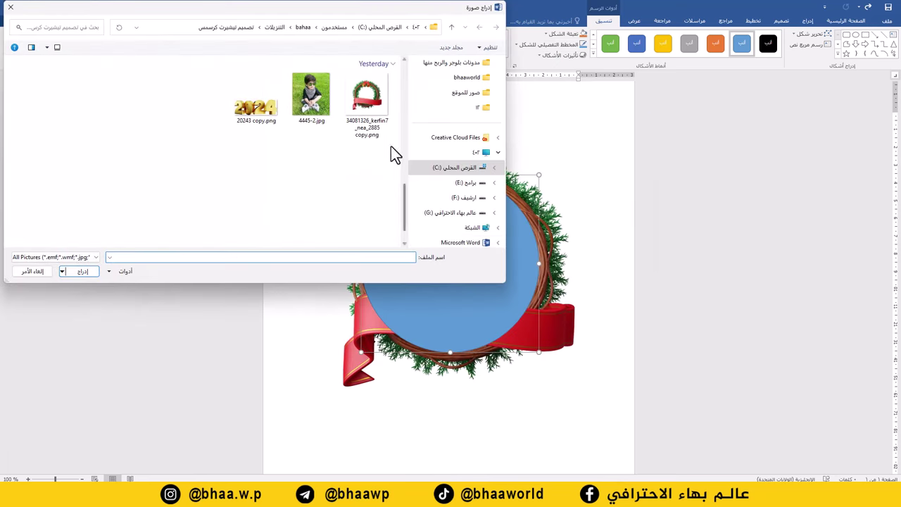
click(314, 99)
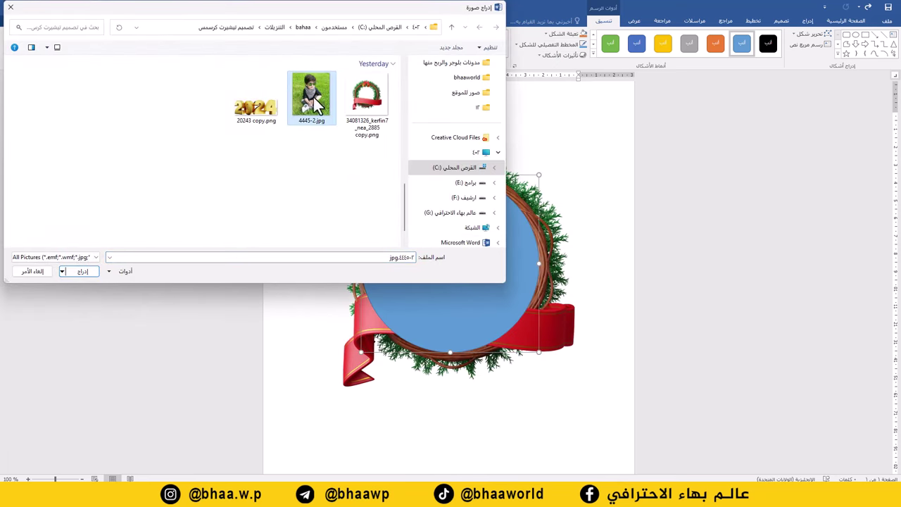
double_click(314, 99)
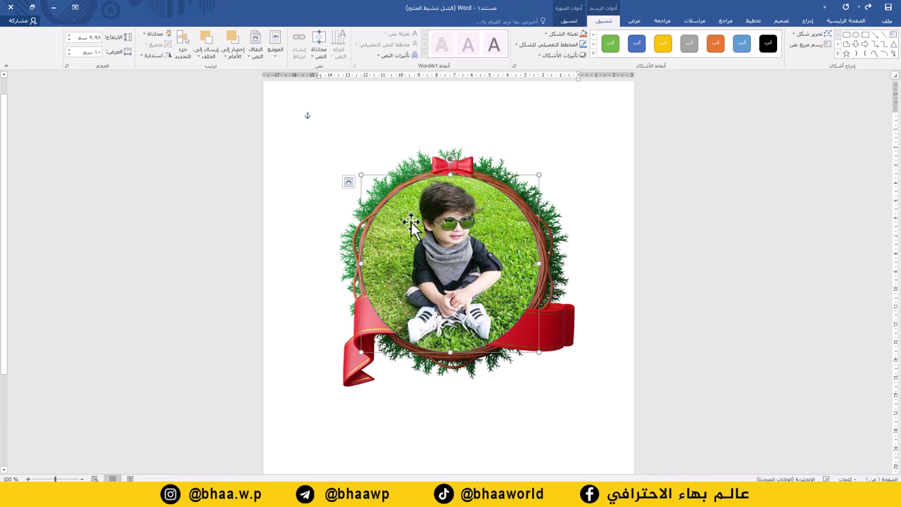
Step: Fit the photo inside the oval's crop frame, enlarge it to cover the frame's width, and shift it down to show the child's head
click(569, 21)
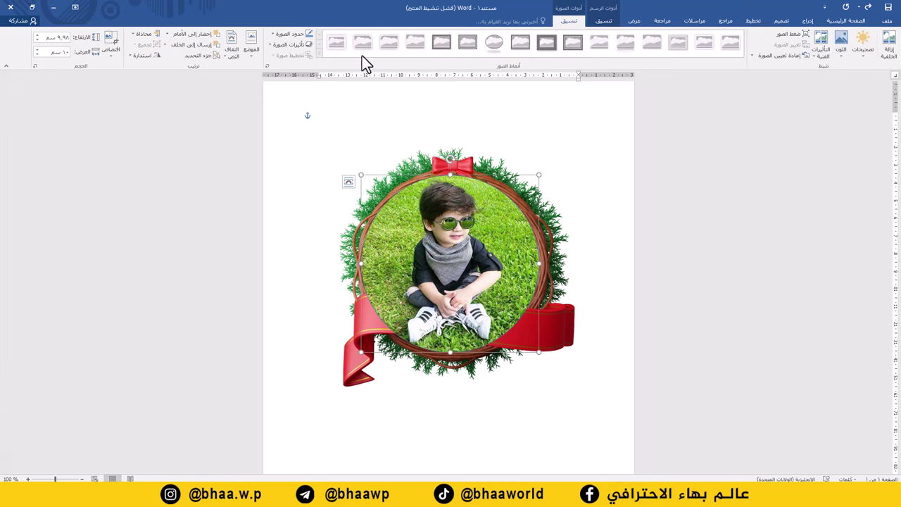
click(110, 56)
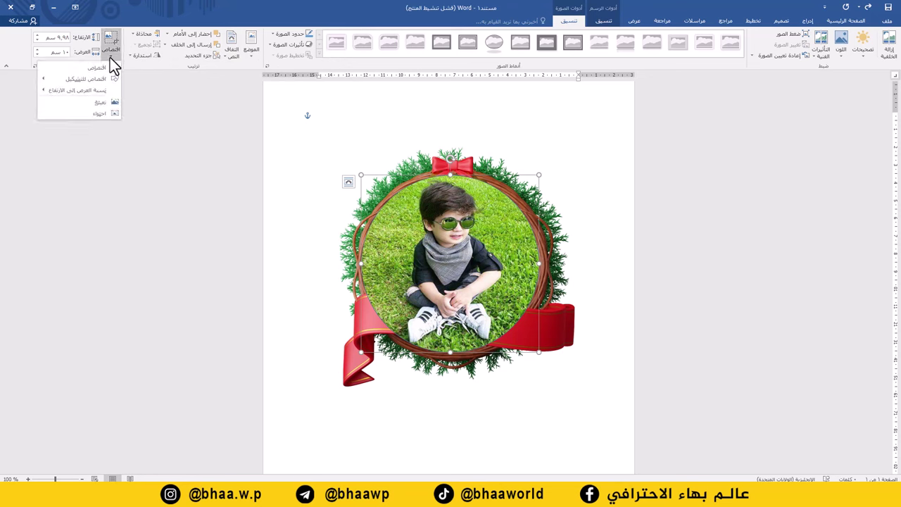
click(98, 114)
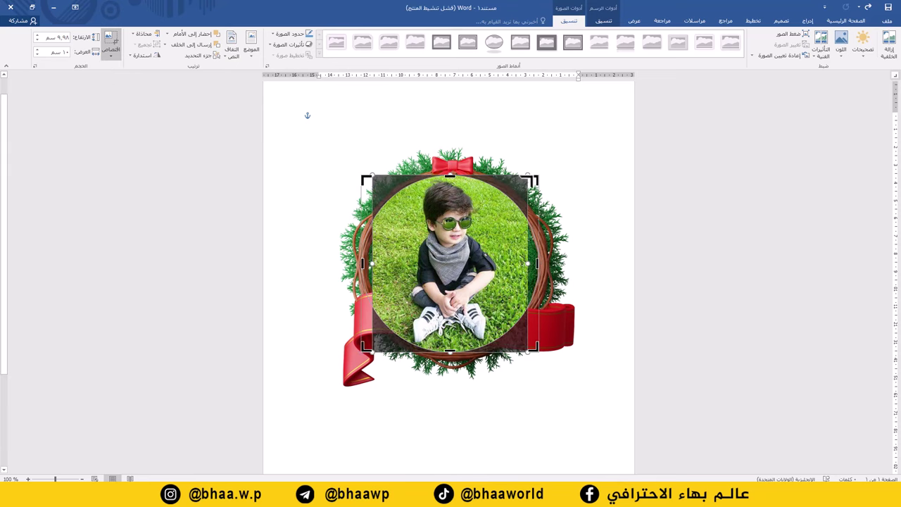
drag(531, 172, 540, 160)
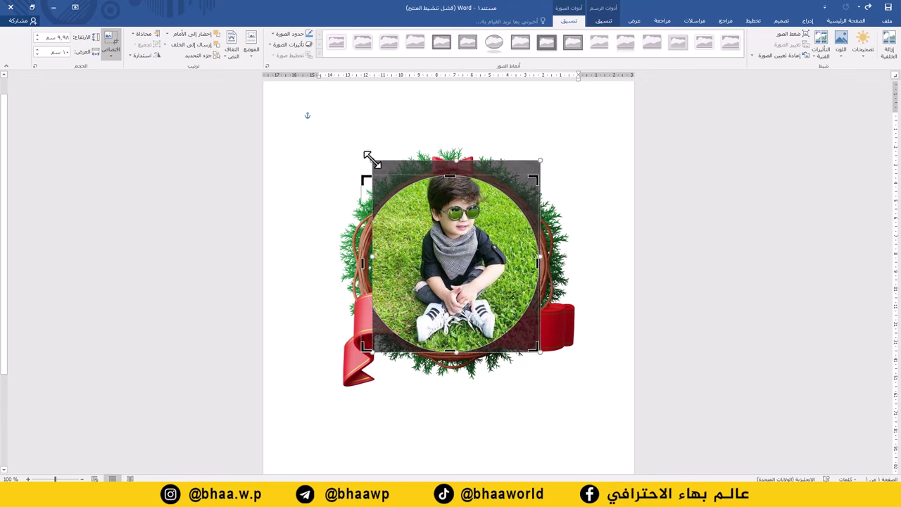
drag(372, 159, 362, 149)
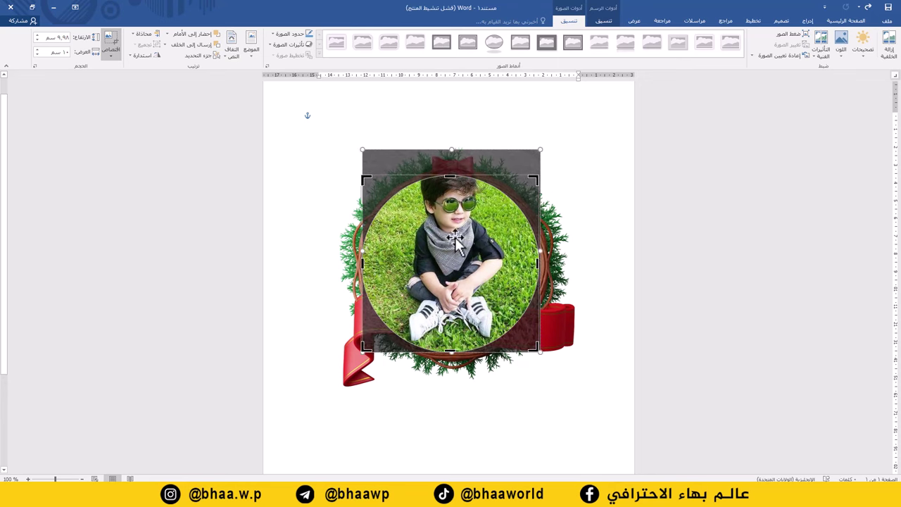
drag(452, 248, 455, 266)
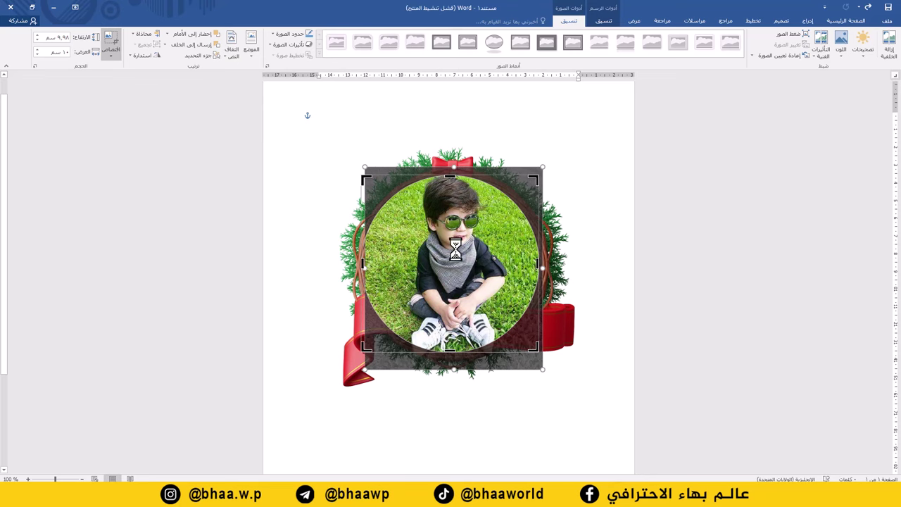
click(263, 144)
click(435, 133)
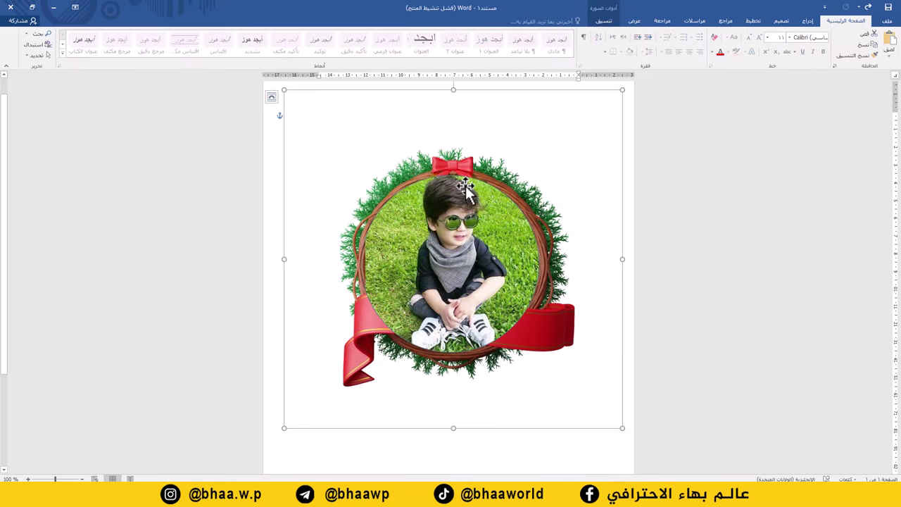
Step: Set the photo oval's text wrapping to behind text so it sits beneath the wreath picture
click(468, 184)
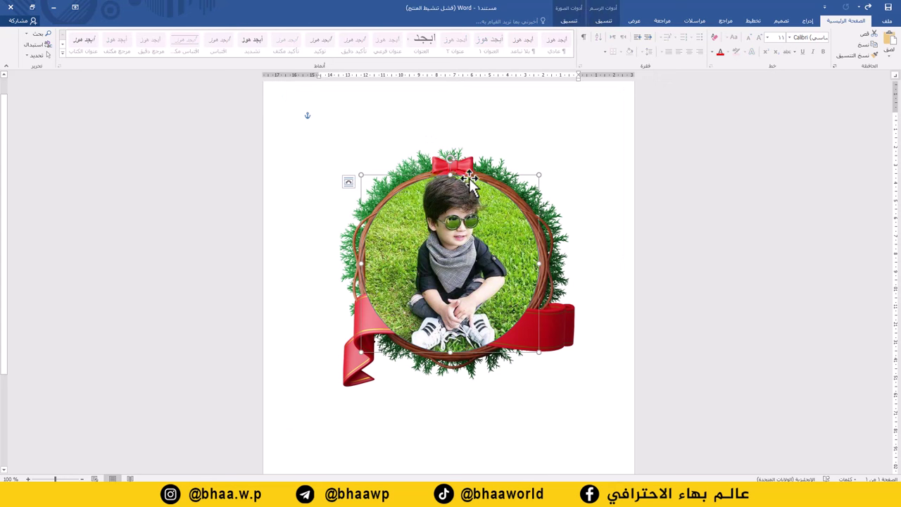
right_click(469, 180)
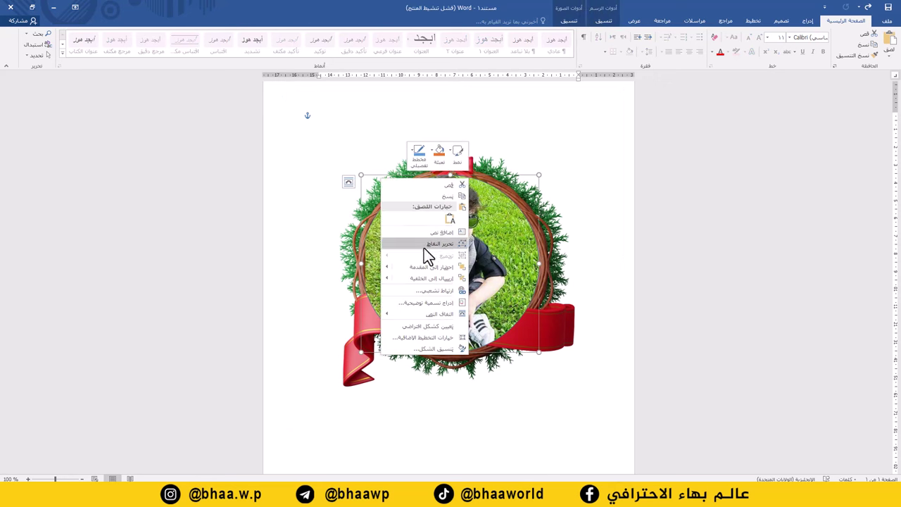
mouse_move(422, 314)
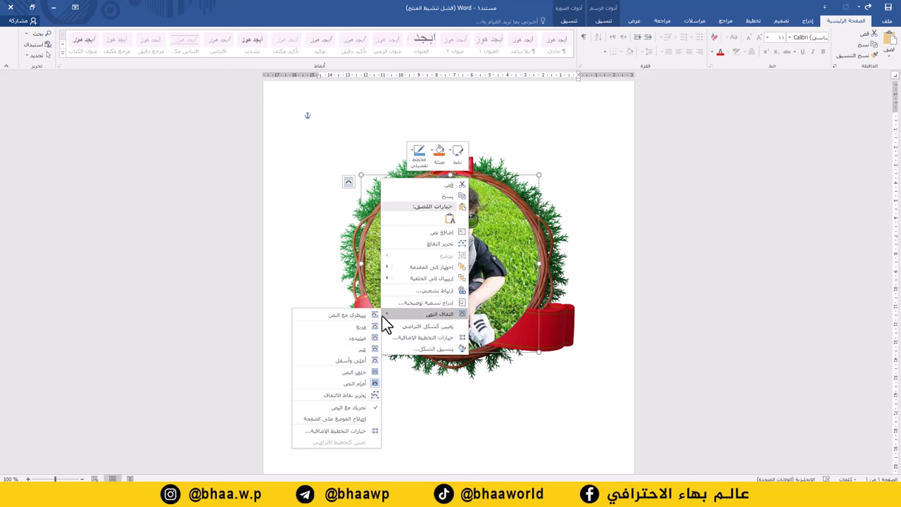
click(355, 373)
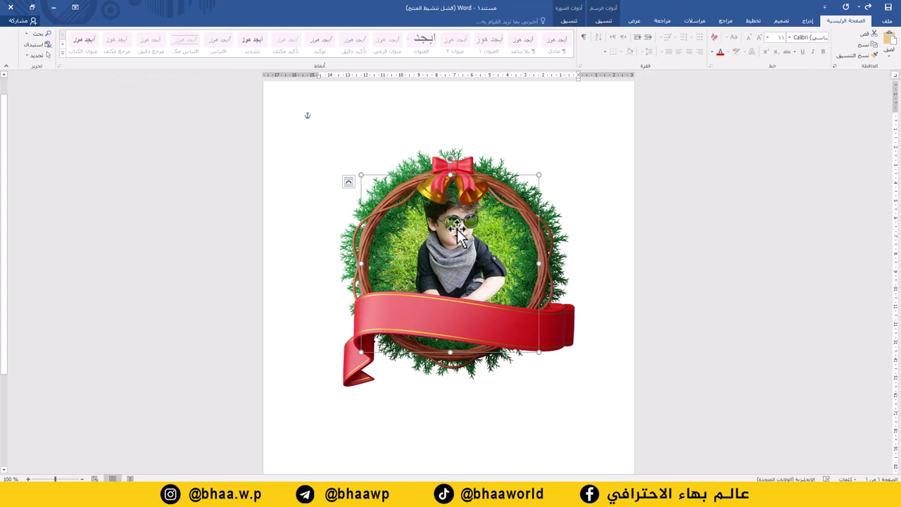
Step: Nudge the photo oval down and shrink it slightly from its lower corners so it fits inside the wreath's ring
key(Down)
key(Down)
key(Down)
key(Down)
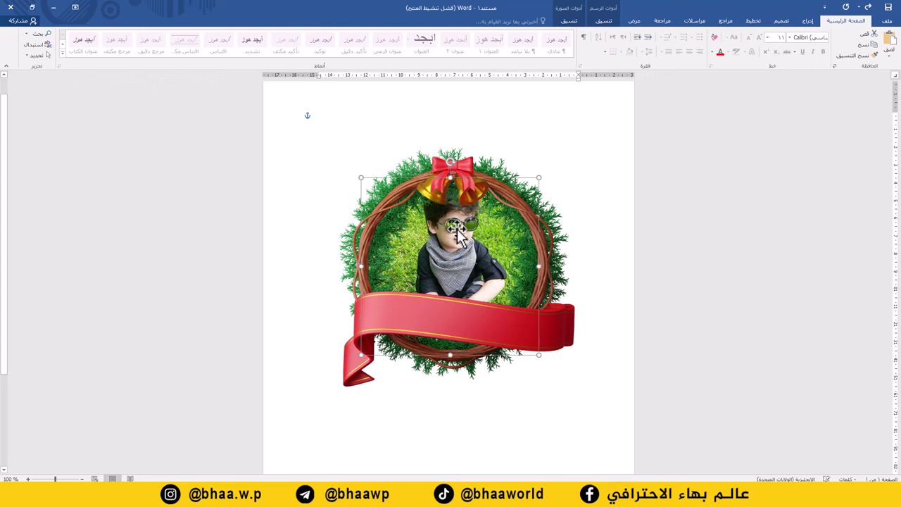
key(Down)
key(Down)
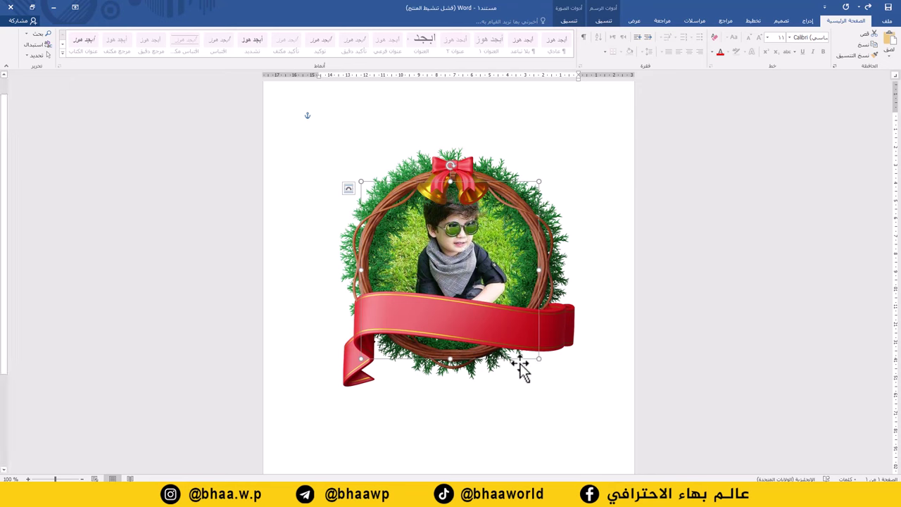
drag(538, 358, 532, 353)
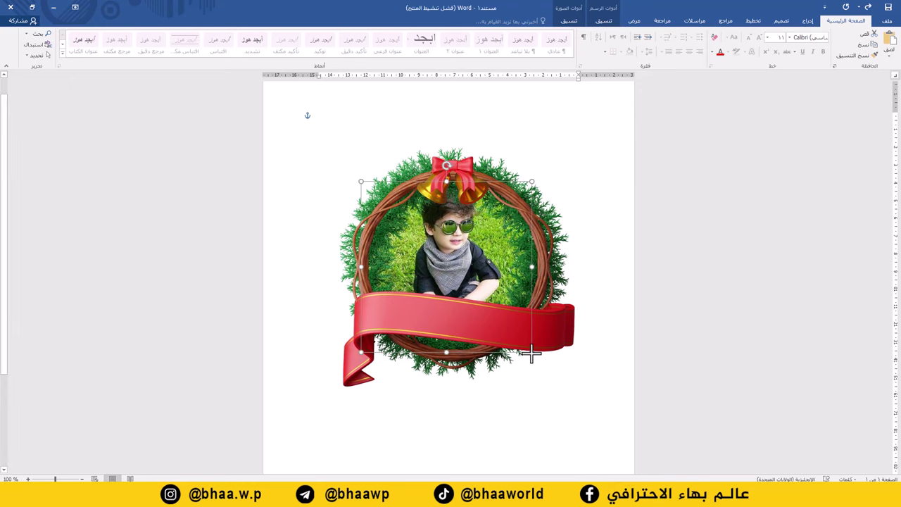
drag(364, 352, 371, 345)
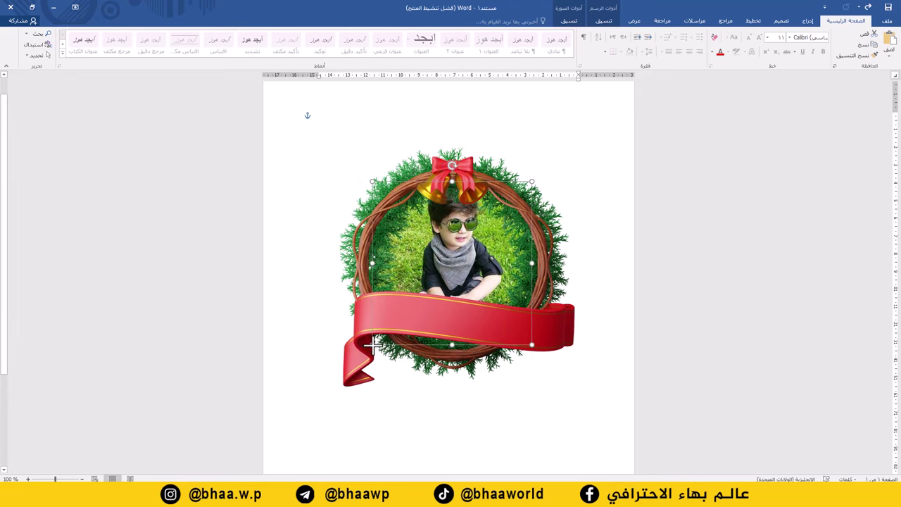
key(Down)
key(Down)
key(Down)
key(Down)
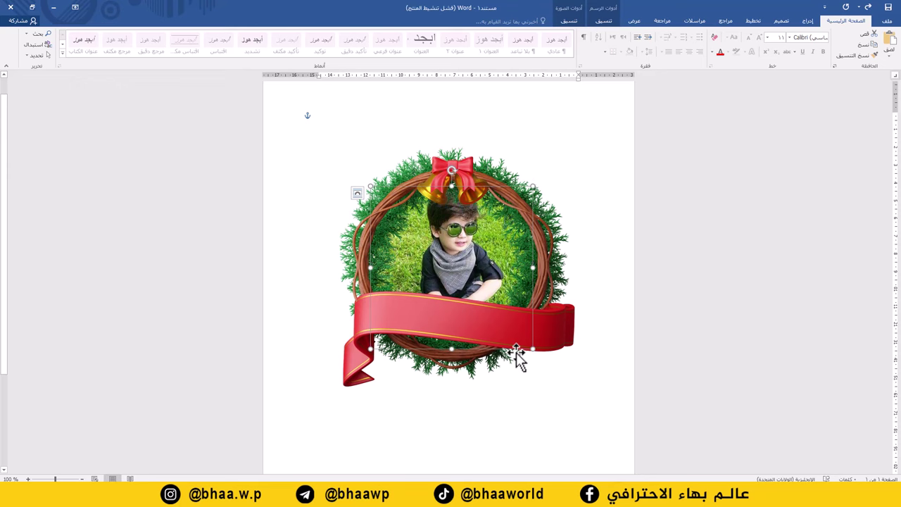
Step: Insert the picture 20243 copy.png from the computer into the document
click(809, 21)
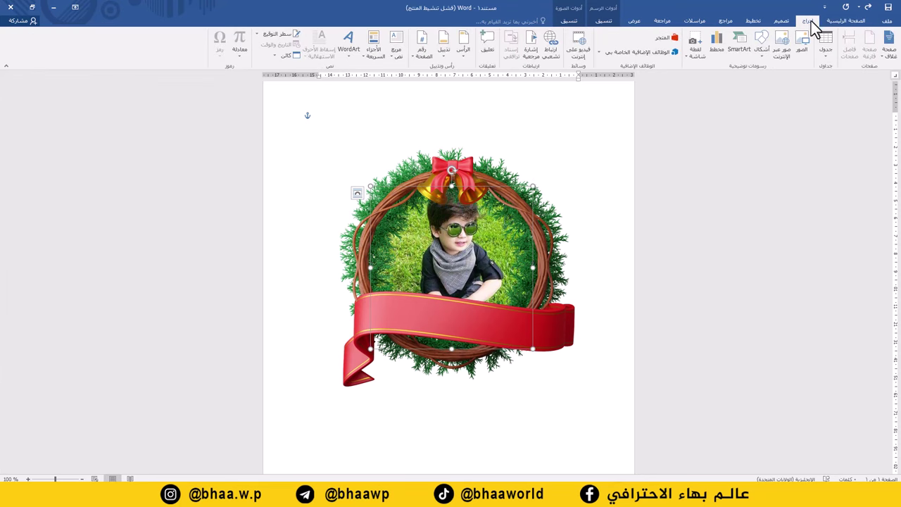
click(803, 46)
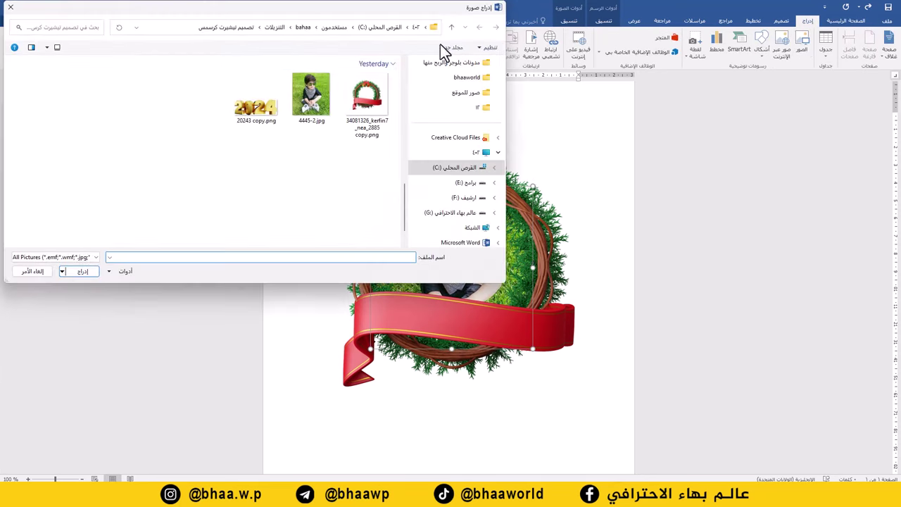
click(236, 111)
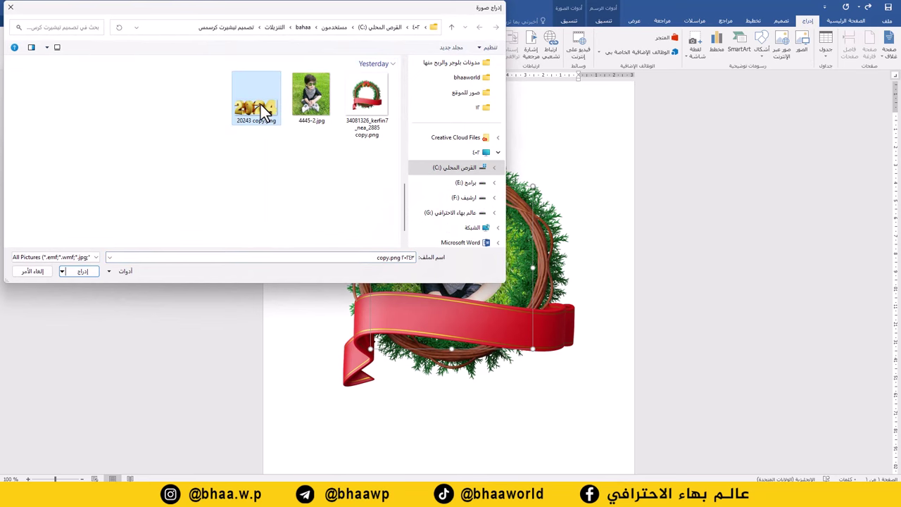
double_click(262, 111)
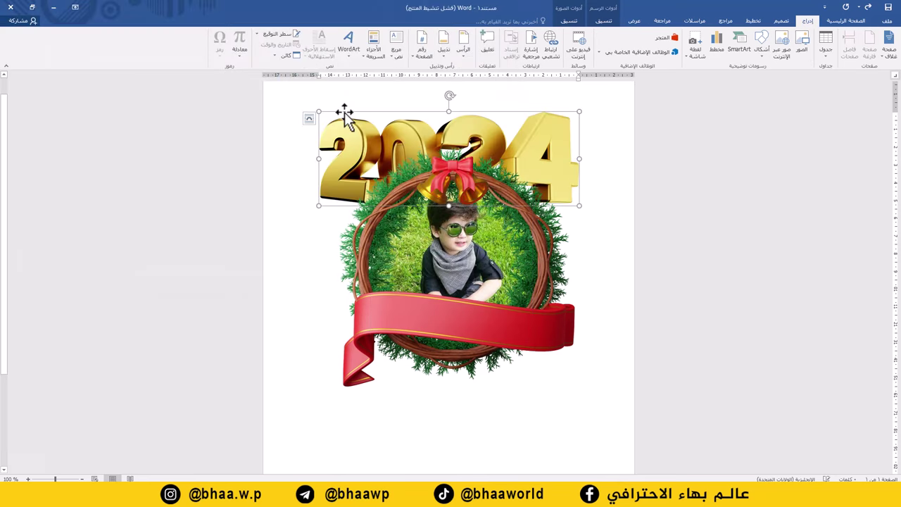
Step: Try to change the 2024 picture's text wrapping so it sits over the wreath, and remove the picture
right_click(528, 137)
click(561, 136)
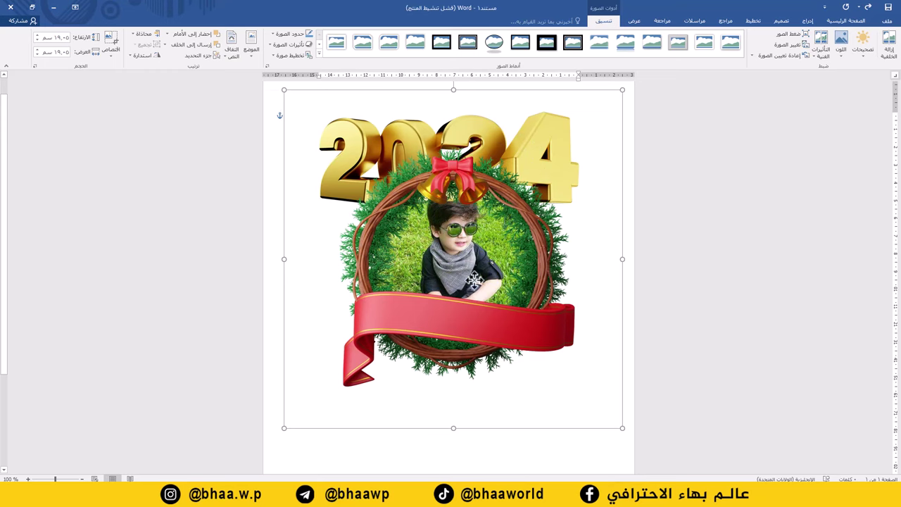
key(ctrl+z)
click(543, 148)
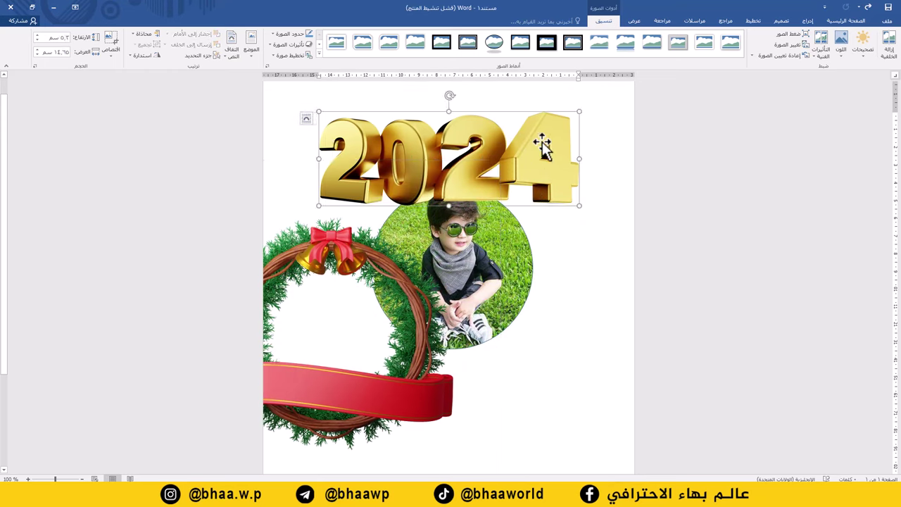
right_click(542, 148)
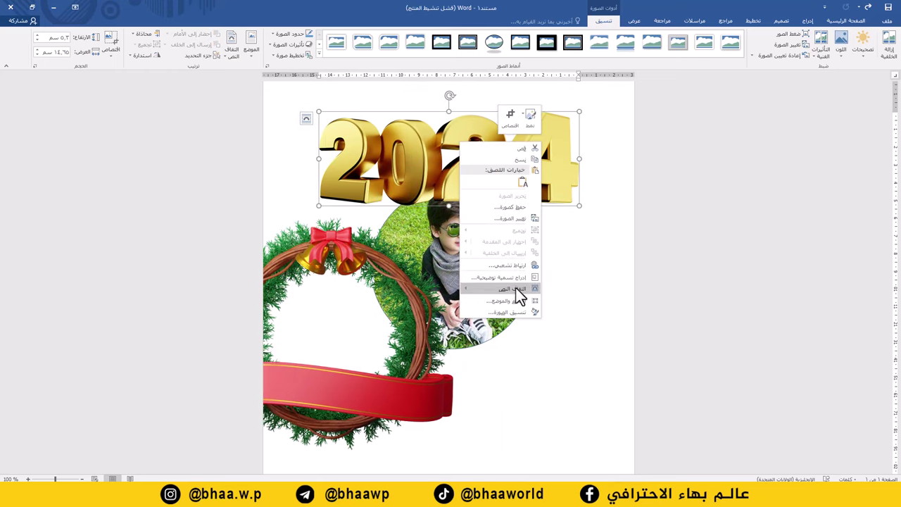
mouse_move(516, 287)
click(442, 358)
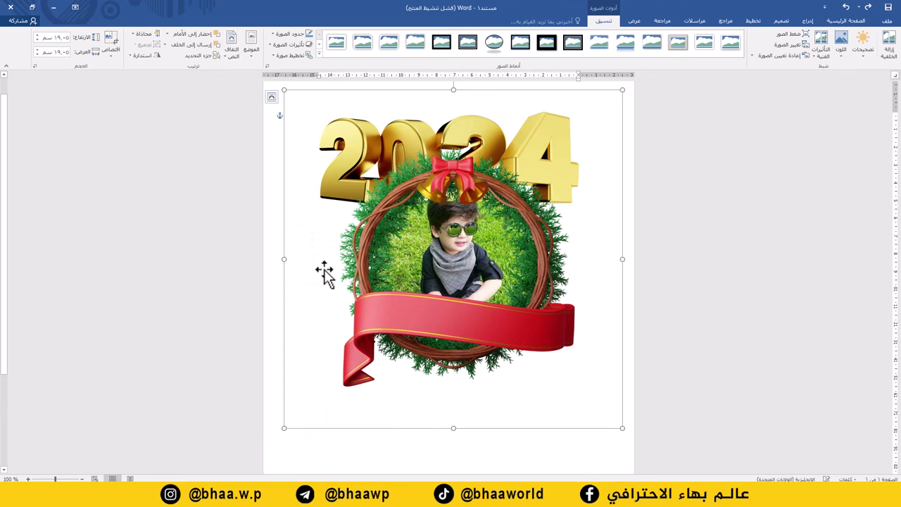
key(Delete)
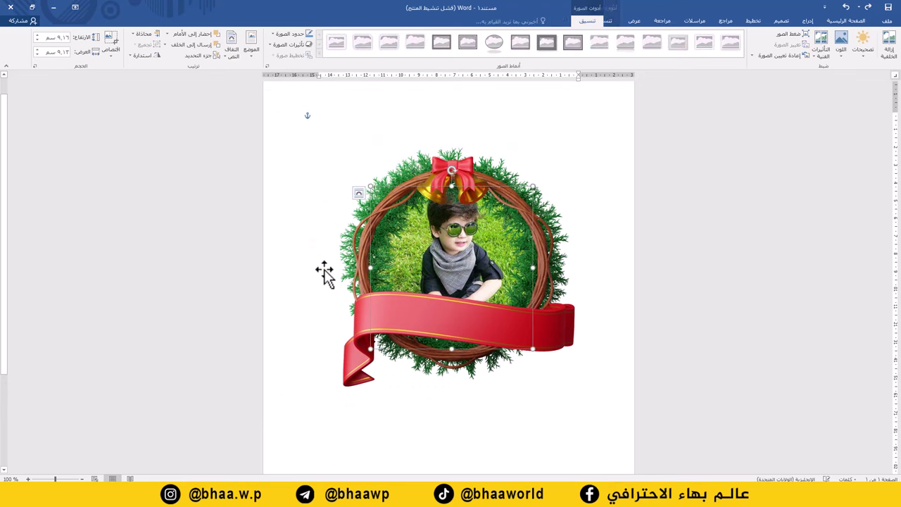
Step: Insert the picture 20243 copy.png again and set its text wrapping to in front of text
click(542, 126)
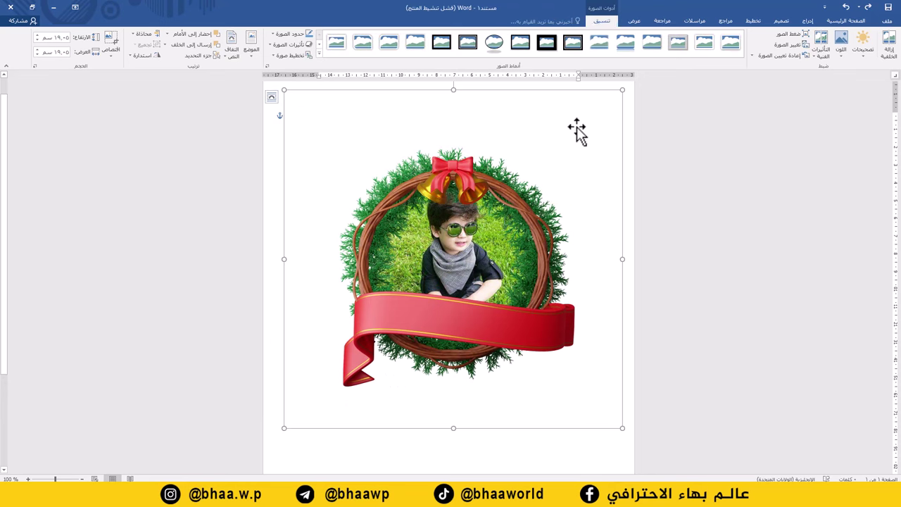
click(807, 20)
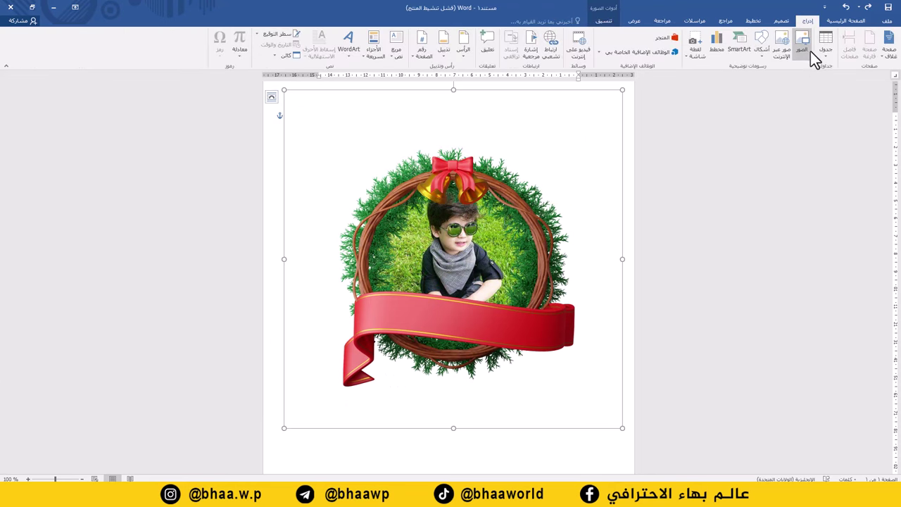
click(803, 51)
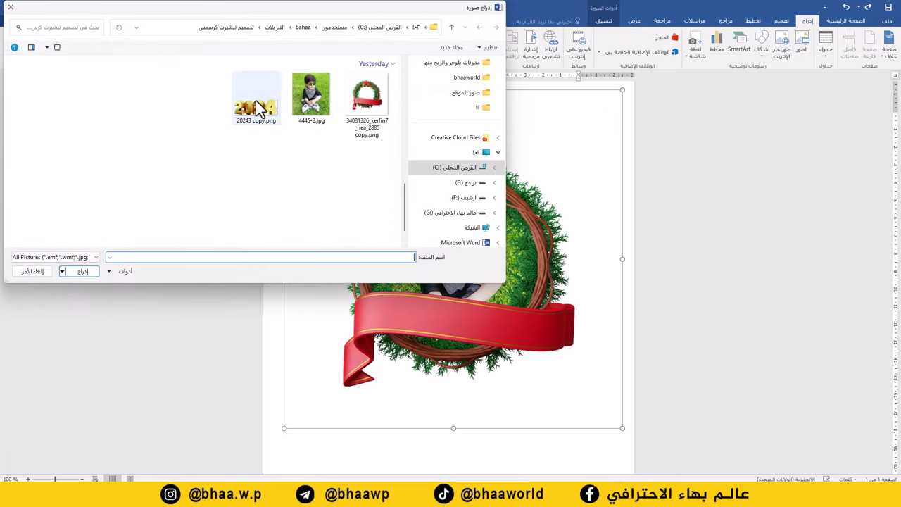
double_click(256, 103)
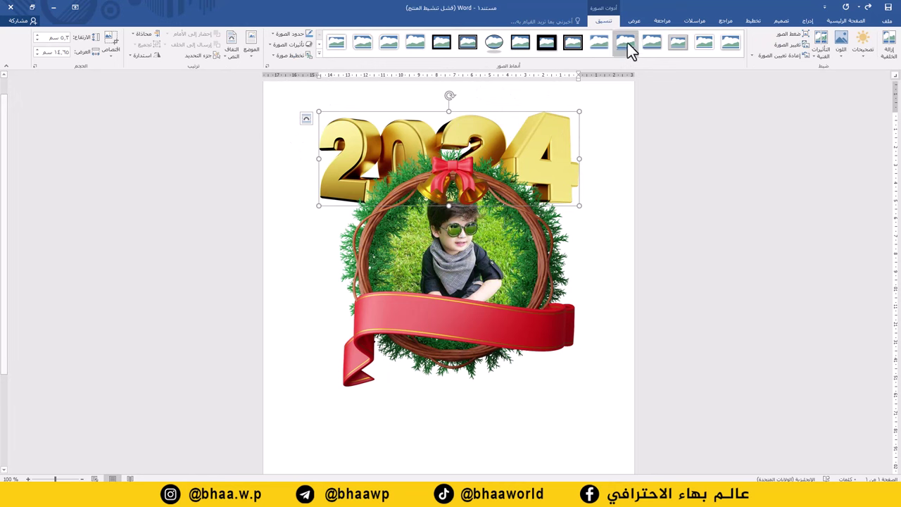
click(228, 54)
click(218, 138)
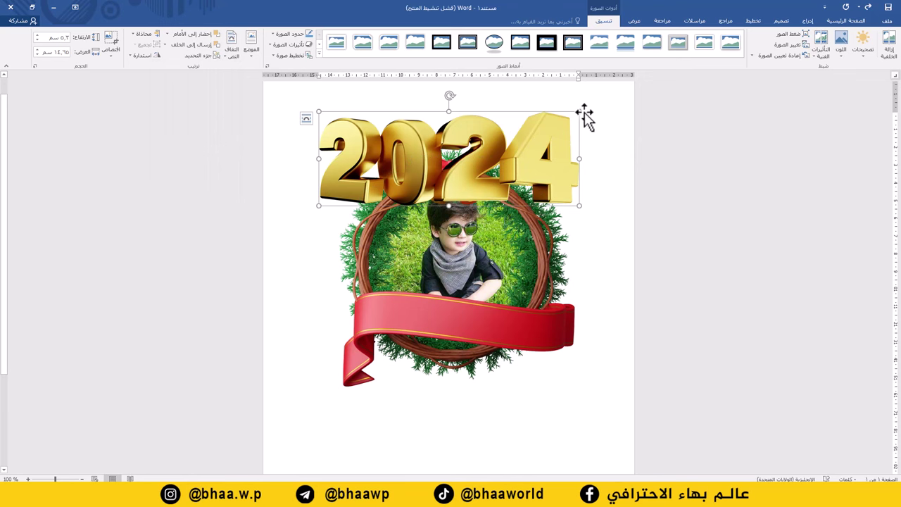
Step: Shrink the golden 2024 picture to about 10.9 × 3.9 cm and place it just below the red ribbon
drag(581, 111, 509, 137)
drag(355, 161, 405, 379)
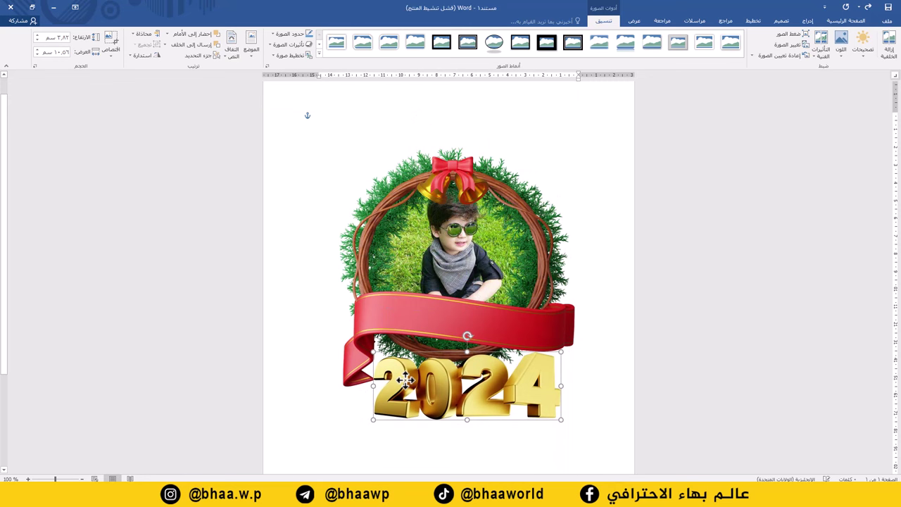
drag(561, 421, 578, 428)
drag(505, 382, 489, 380)
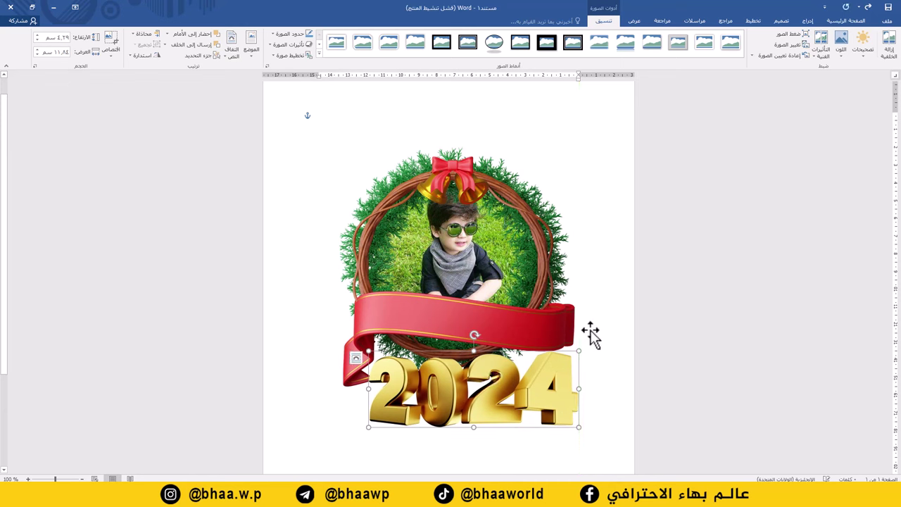
drag(578, 349, 561, 357)
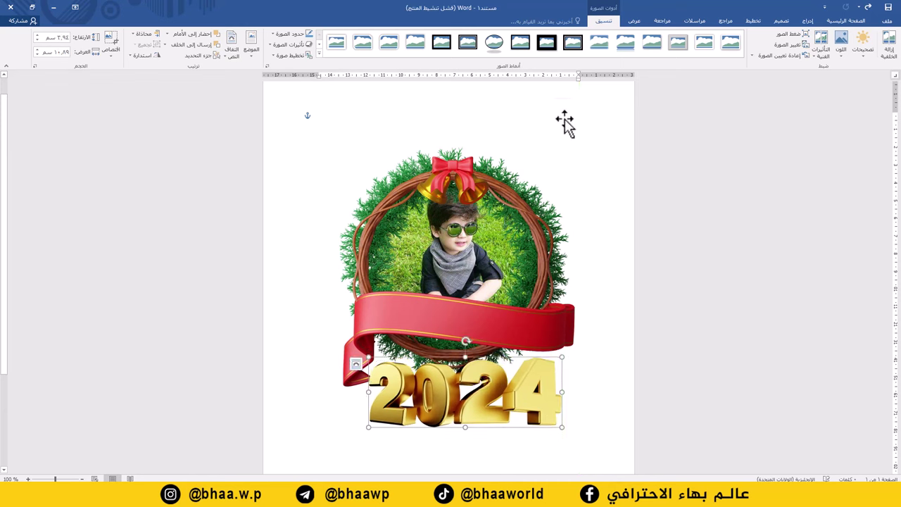
Step: Draw a text box about 3.9 cm wide and 2 cm high over the ribbon's right end and enter the word كل
click(808, 21)
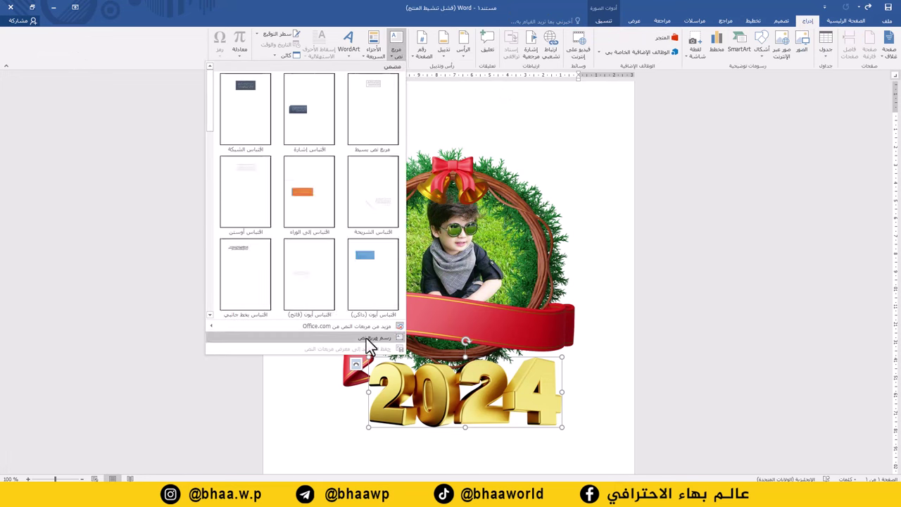
click(366, 337)
drag(556, 318, 488, 352)
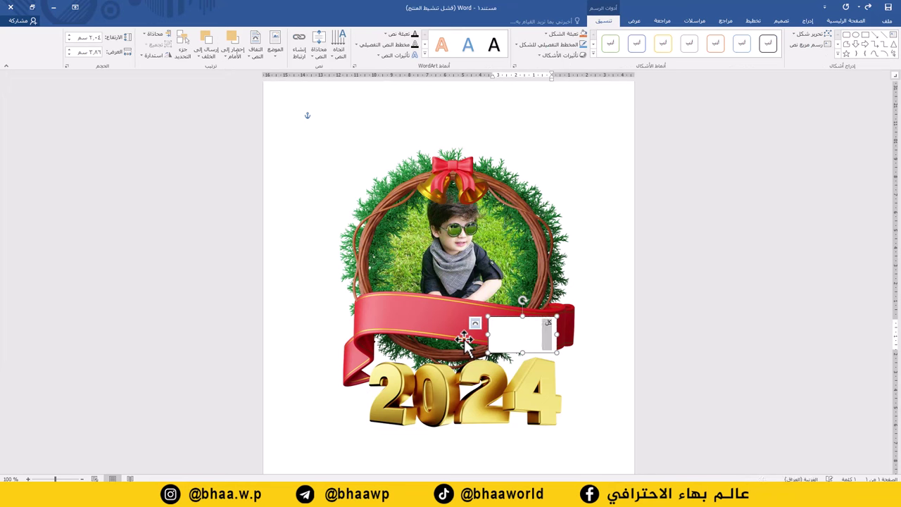
Step: Format the word كل in the Hacen Algeria Hd font at size 28 with white text
click(847, 21)
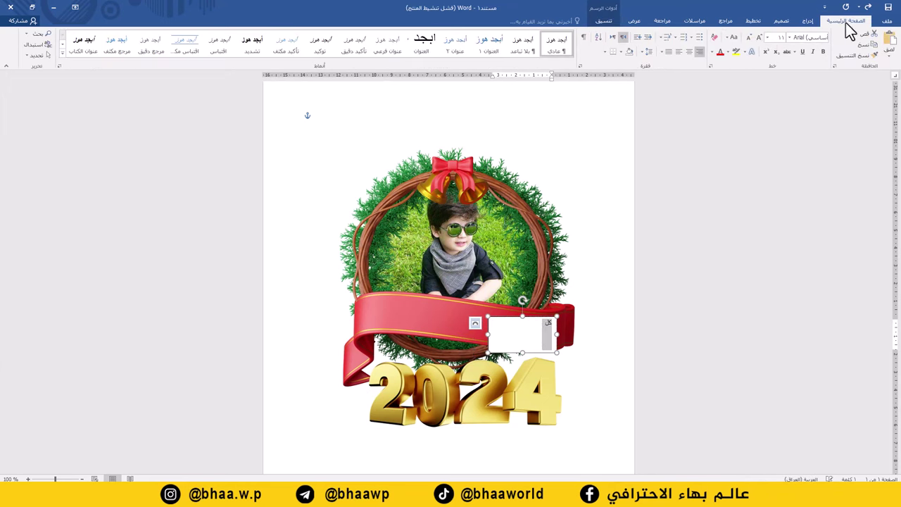
click(790, 38)
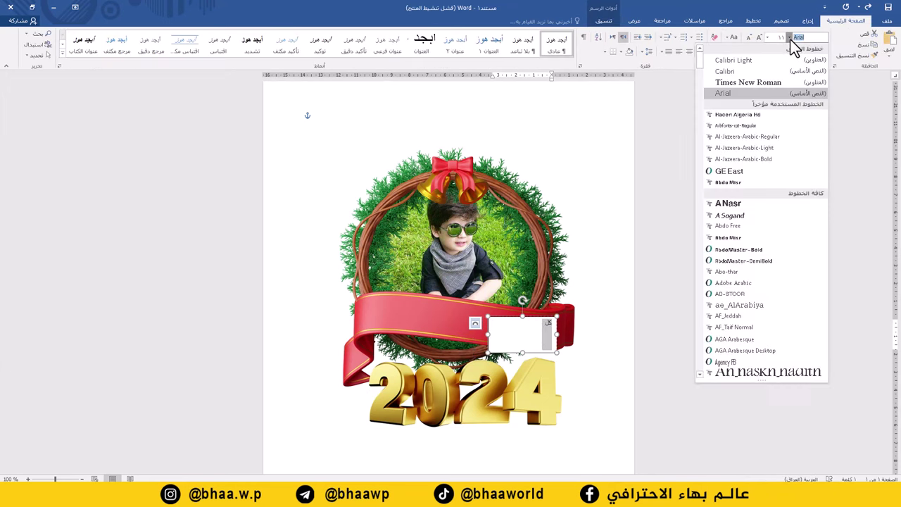
click(763, 114)
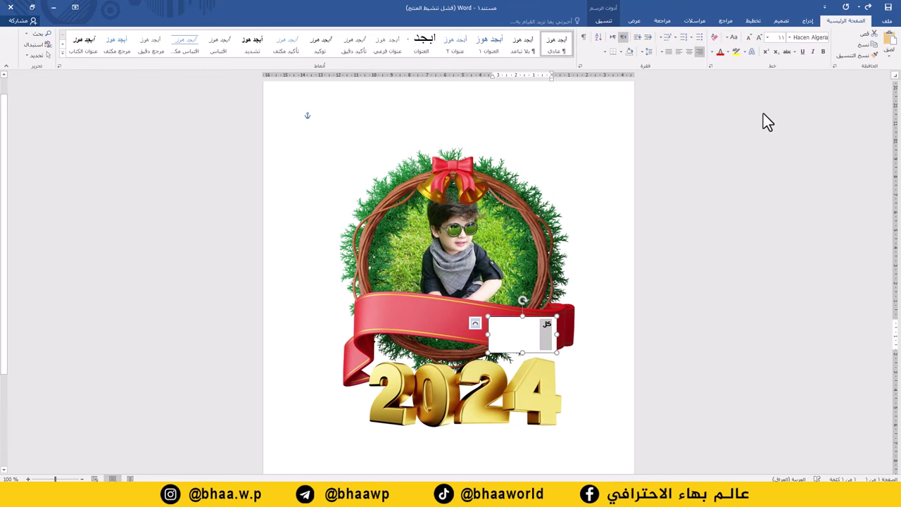
click(768, 37)
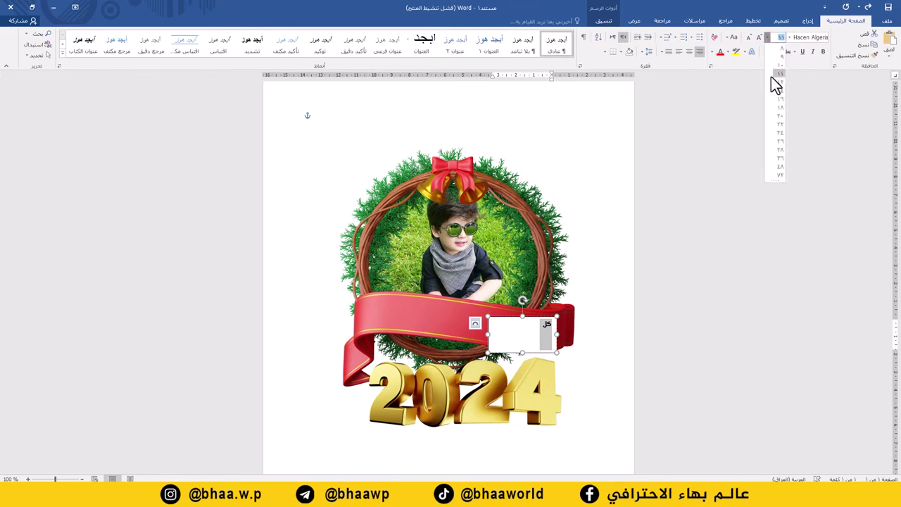
click(778, 152)
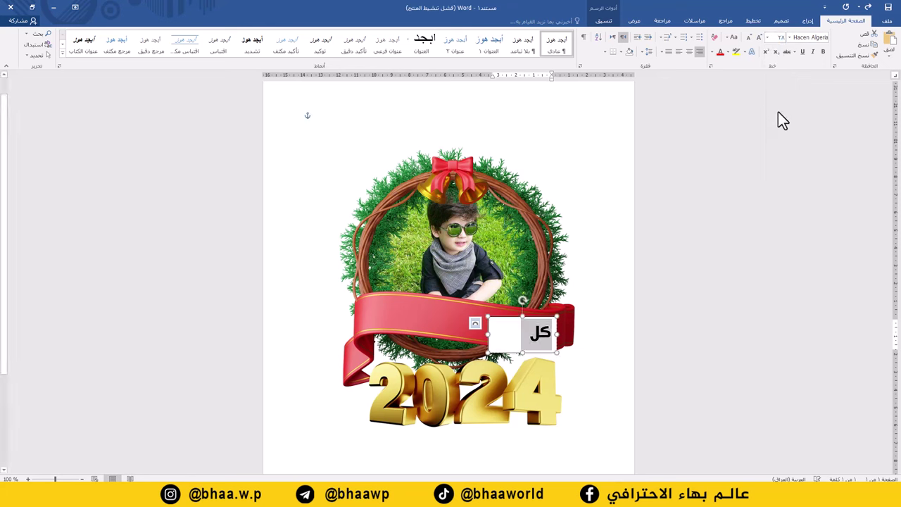
click(711, 52)
click(720, 84)
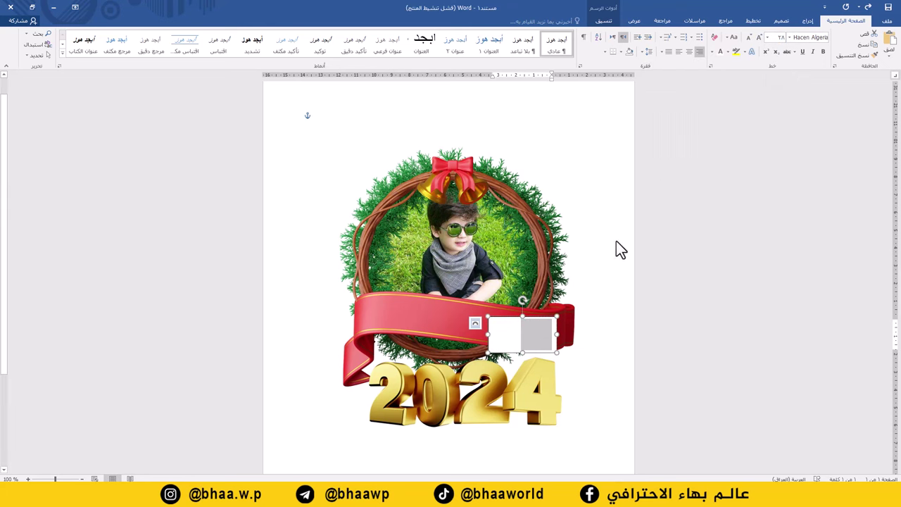
Step: Set the كل text box to no fill and no outline
click(518, 318)
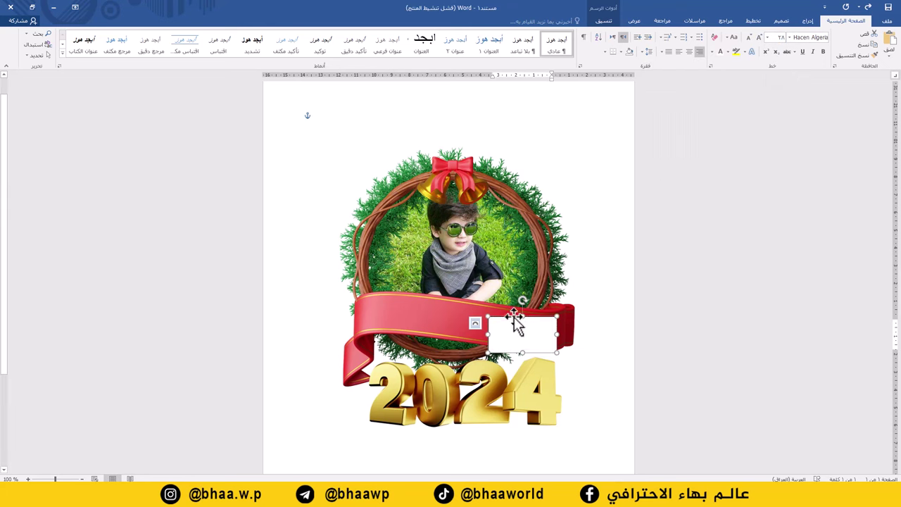
click(604, 22)
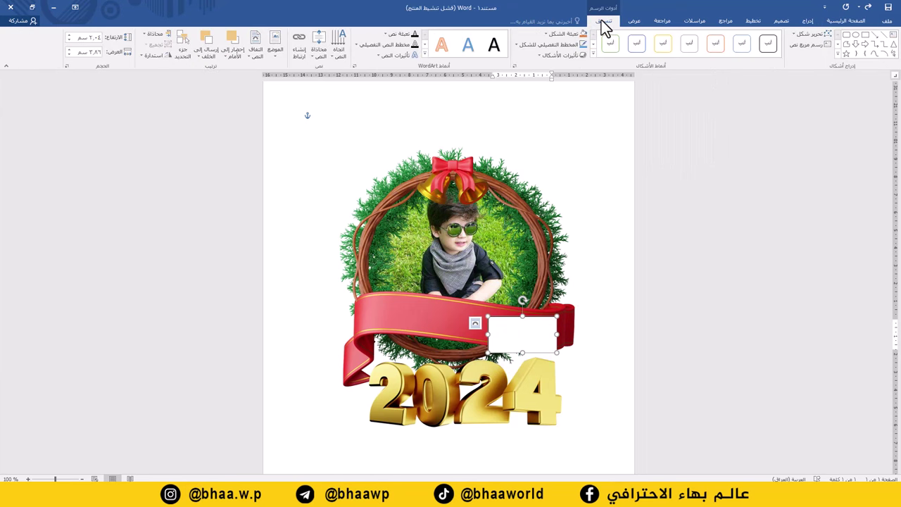
click(554, 37)
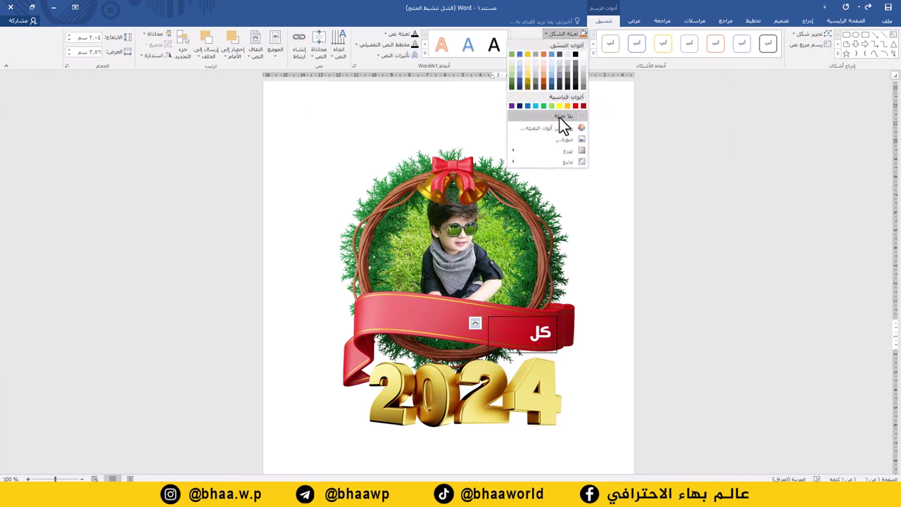
click(559, 118)
click(564, 46)
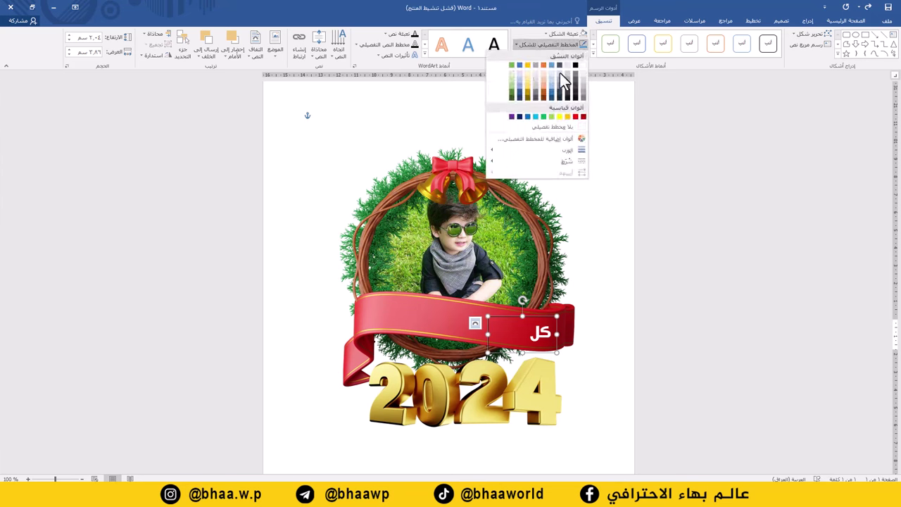
click(554, 128)
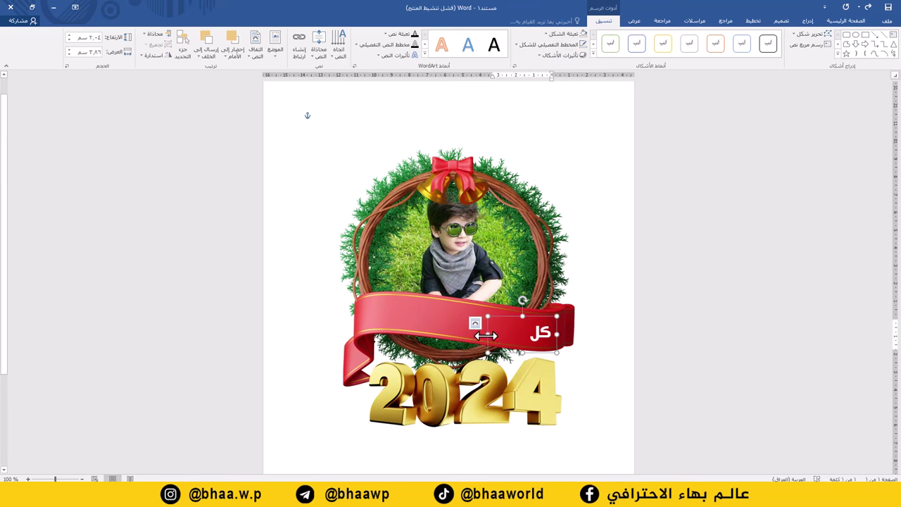
Step: Narrow the كل text box to about 2.2 cm, position it on the ribbon's right end, and enlarge its text slightly
drag(486, 336, 526, 309)
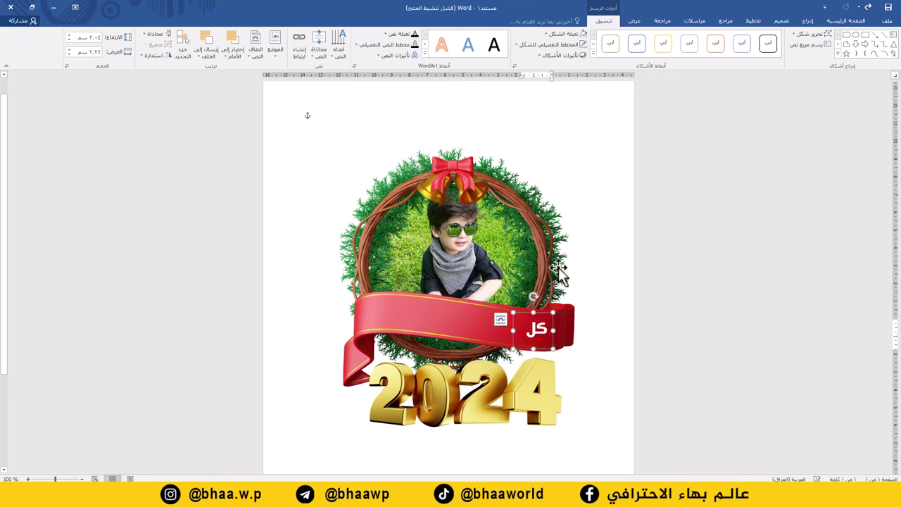
click(847, 22)
click(760, 38)
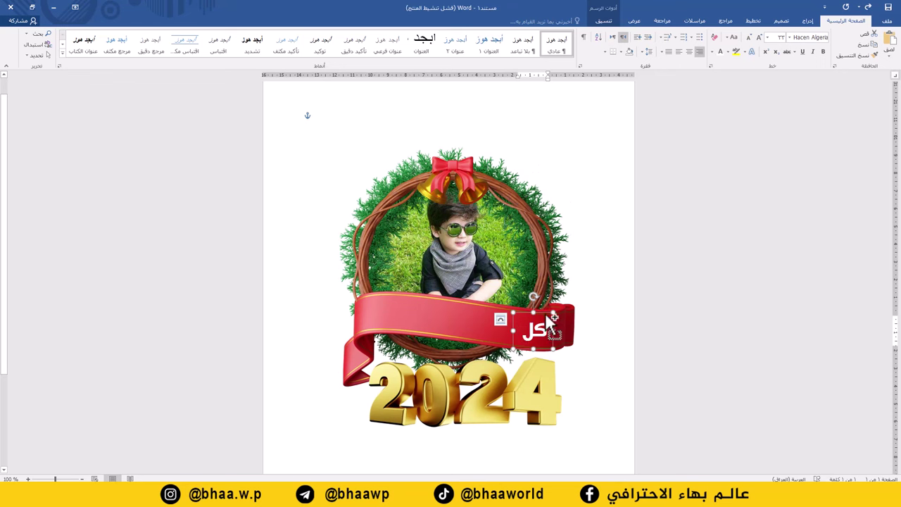
Step: Copy the كل text box to its left on the ribbon and replace the copy's text with سنة, widening it to fit
drag(550, 320, 519, 303)
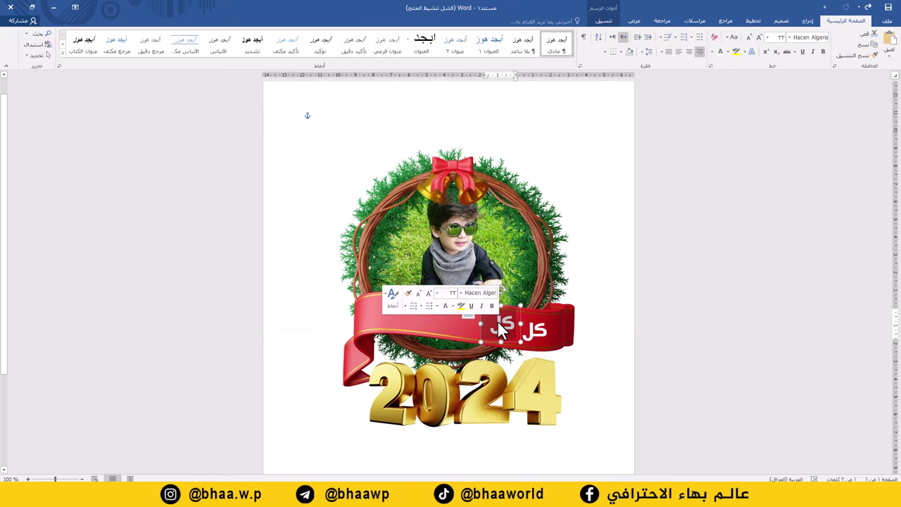
text(سن)
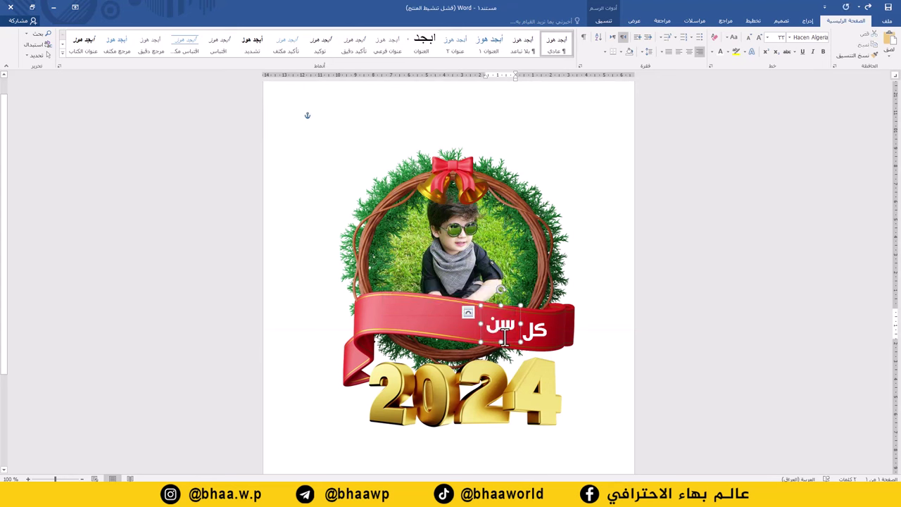
text(ة)
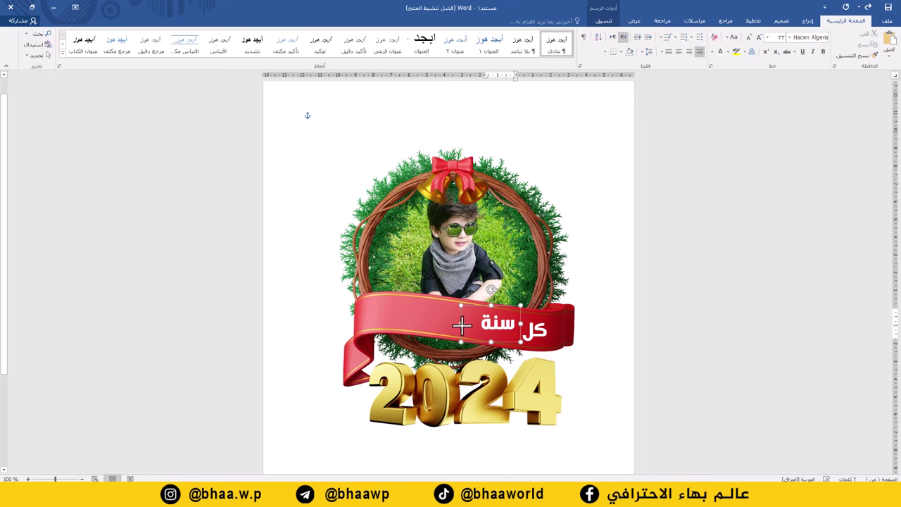
Step: Narrow the سنة text box slightly, copy it further along the ribbon, and replace the copy's text with وانت
click(464, 324)
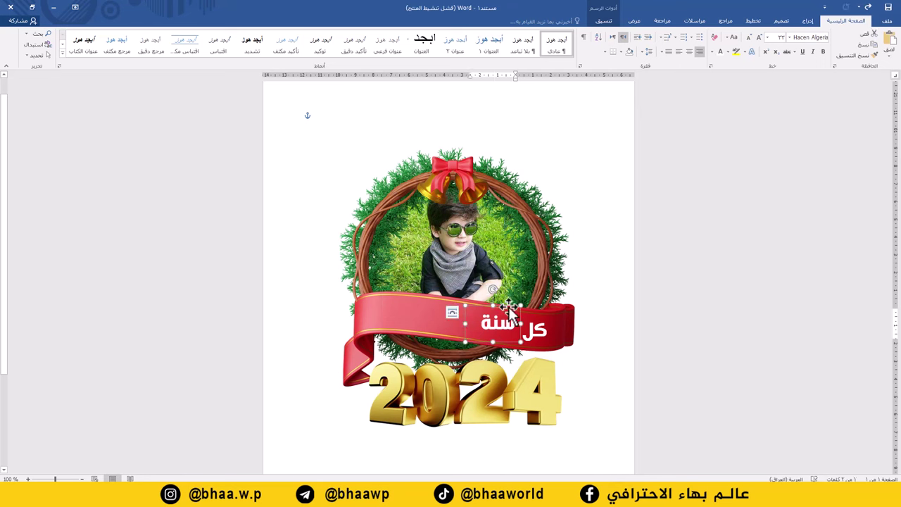
drag(508, 310, 480, 316)
double_click(449, 317)
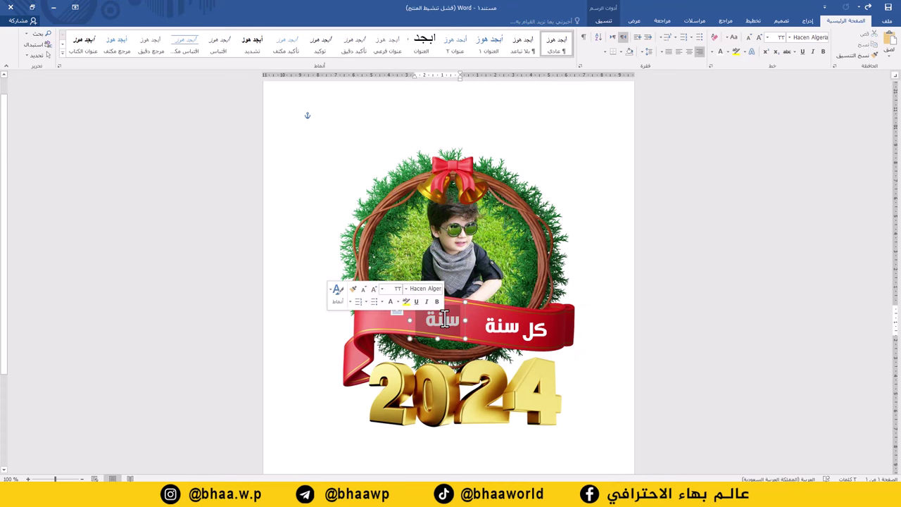
text(وانت)
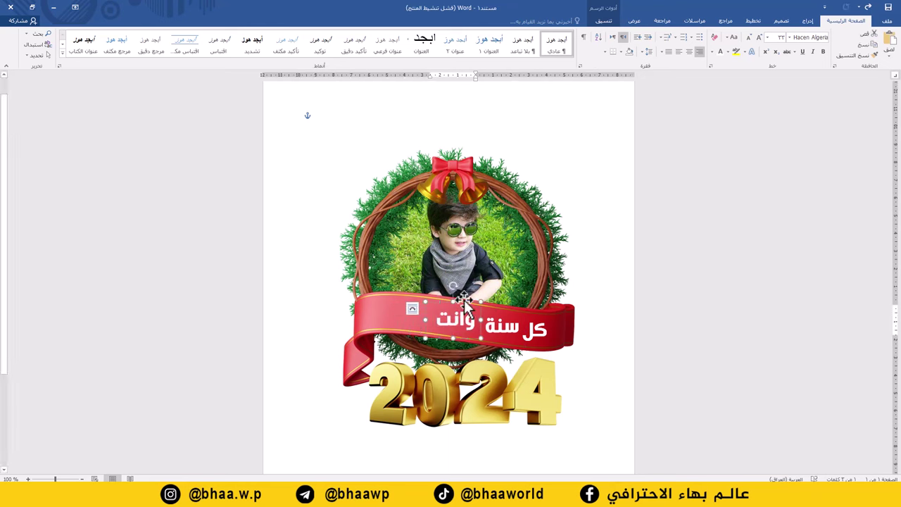
Step: Copy the وانت text box onto the empty part of the ribbon and replace the copy's text with the elongated word طيــب
drag(463, 301, 399, 317)
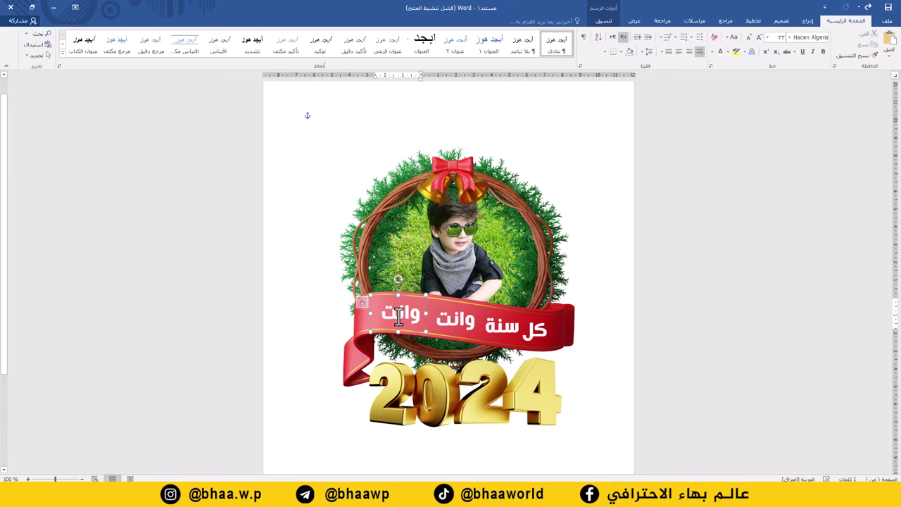
double_click(398, 317)
text(طيب)
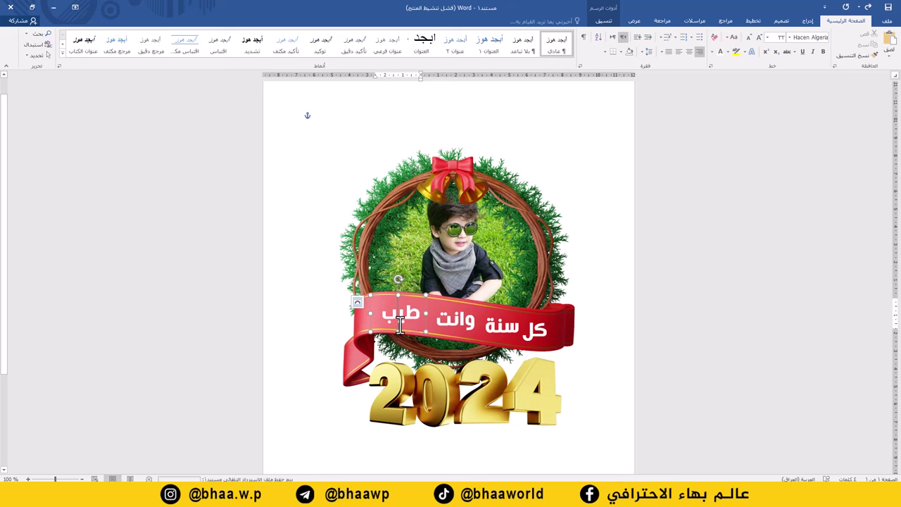
key(BackSpace)
key(BackSpace)
text(يــب)
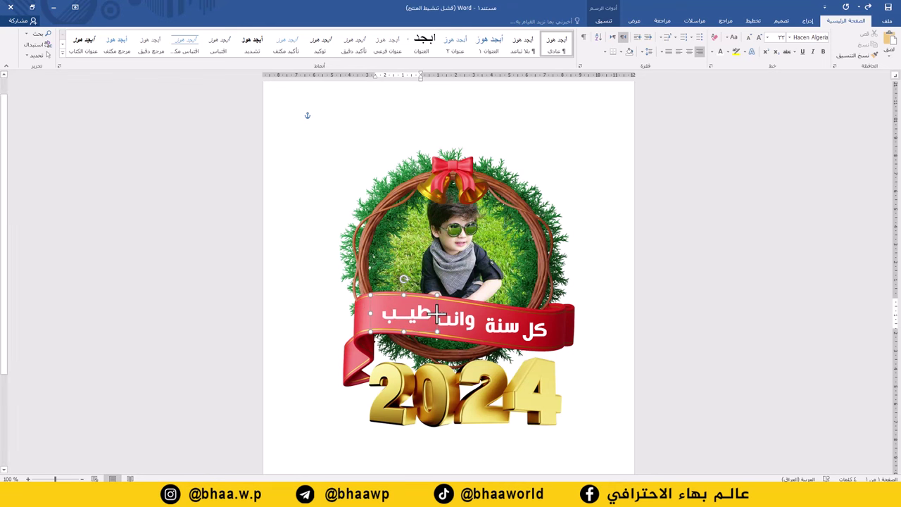
click(421, 296)
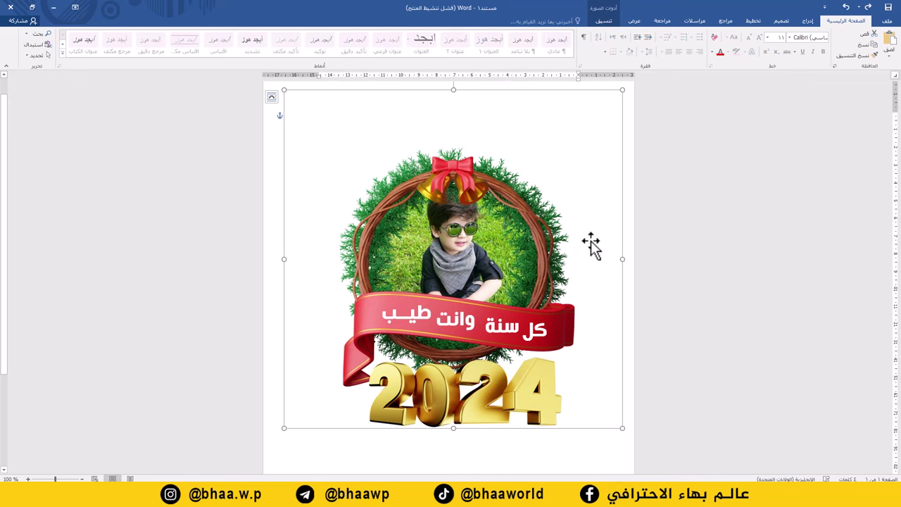
Step: Nudge the وانت text box slightly towards سنة to even out the word spacing, and deselect everything
click(468, 324)
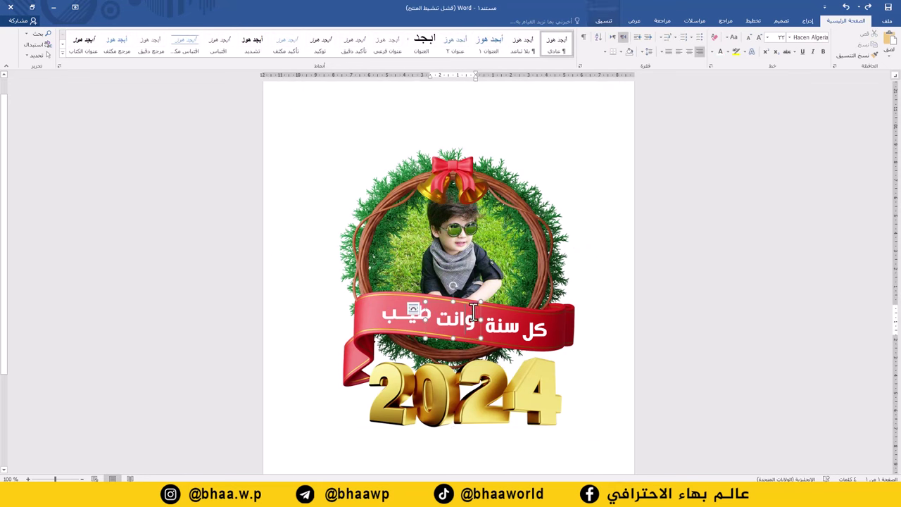
drag(472, 299, 475, 300)
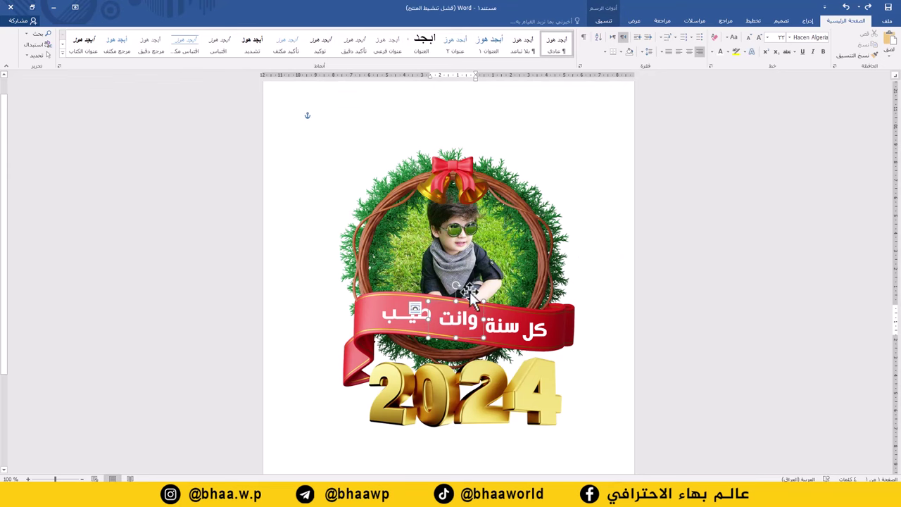
click(294, 110)
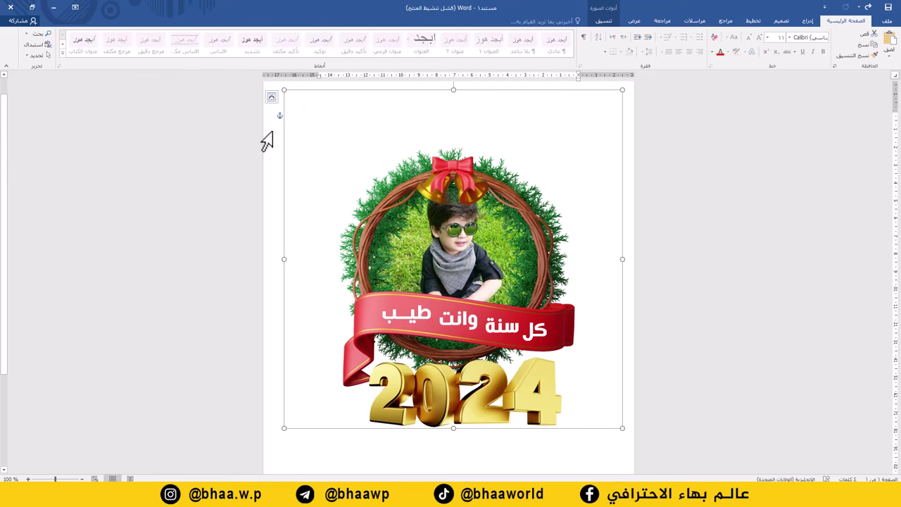
click(725, 251)
Step: Capture a rectangular screenshot of the page area containing the whole wreath, ribbon and 2024 design
key(alt+shift)
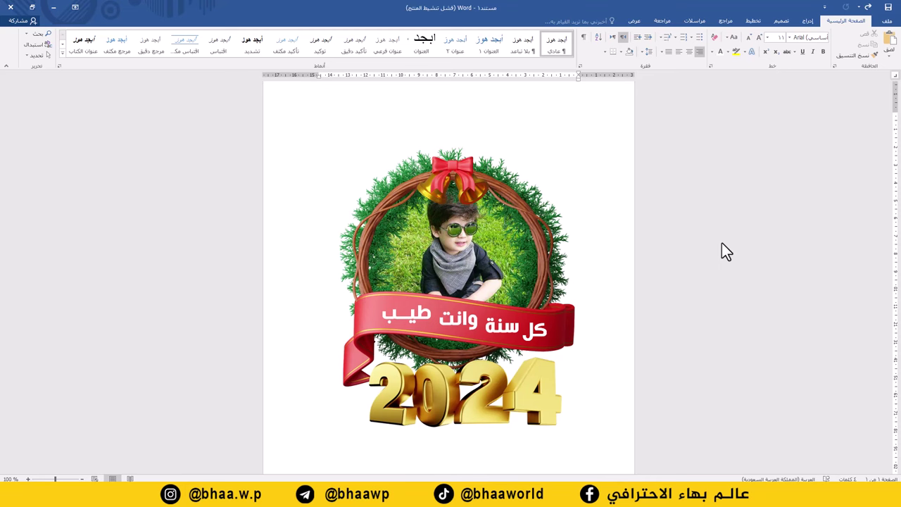
key(super+shift+s)
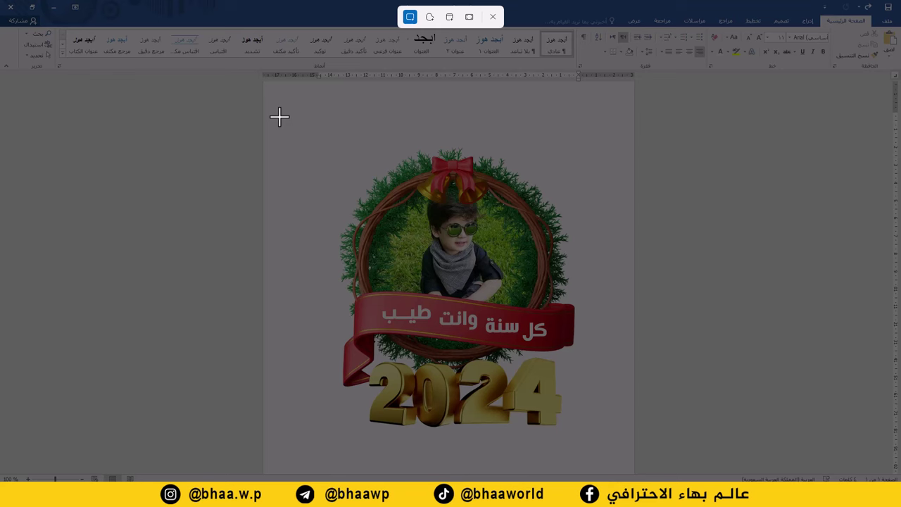
drag(280, 116, 620, 464)
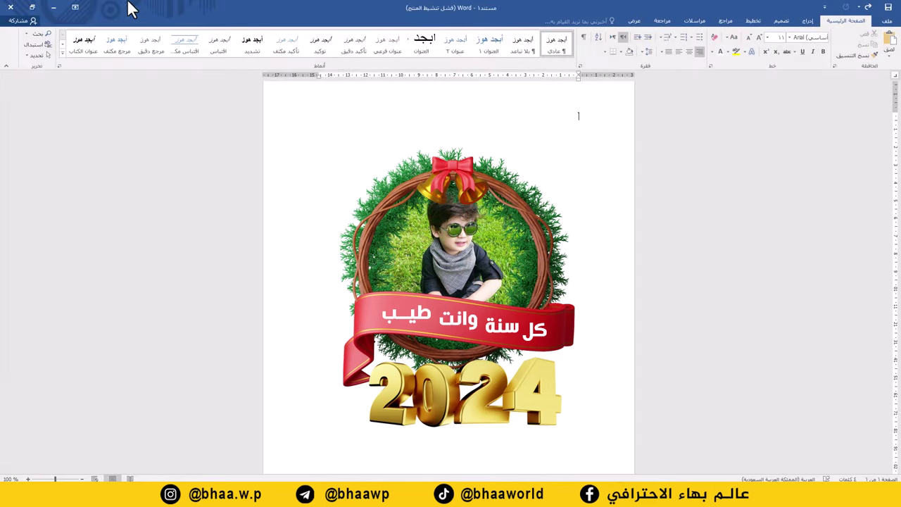
Step: Switch to Chrome, search Google for فريبك, and open the Freepik website
click(60, 13)
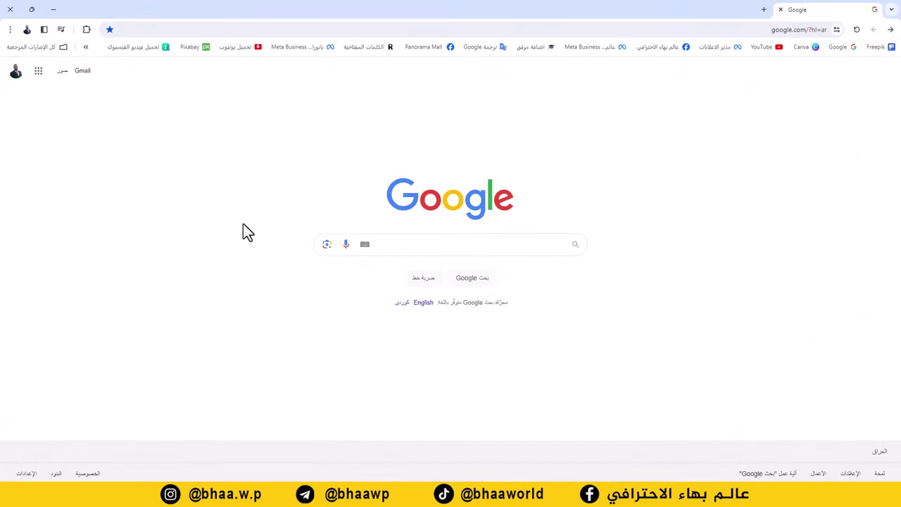
text(فري)
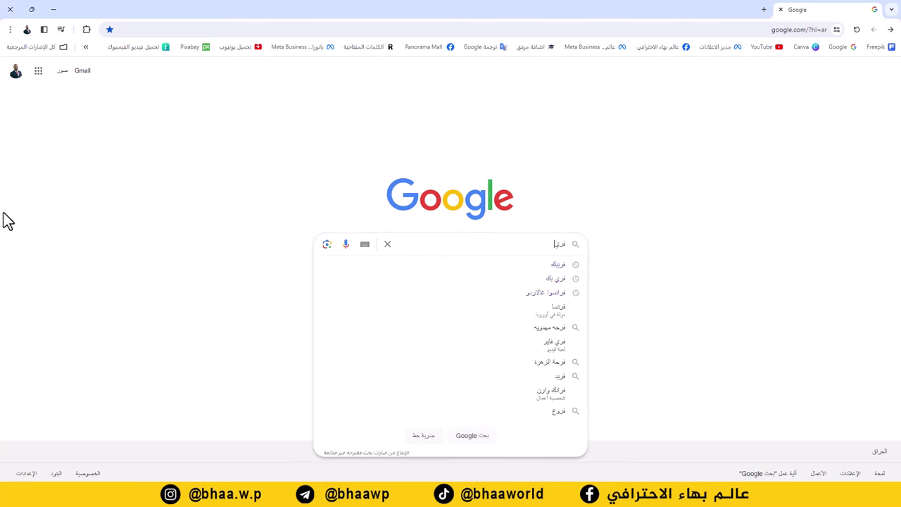
text(بك)
key(Return)
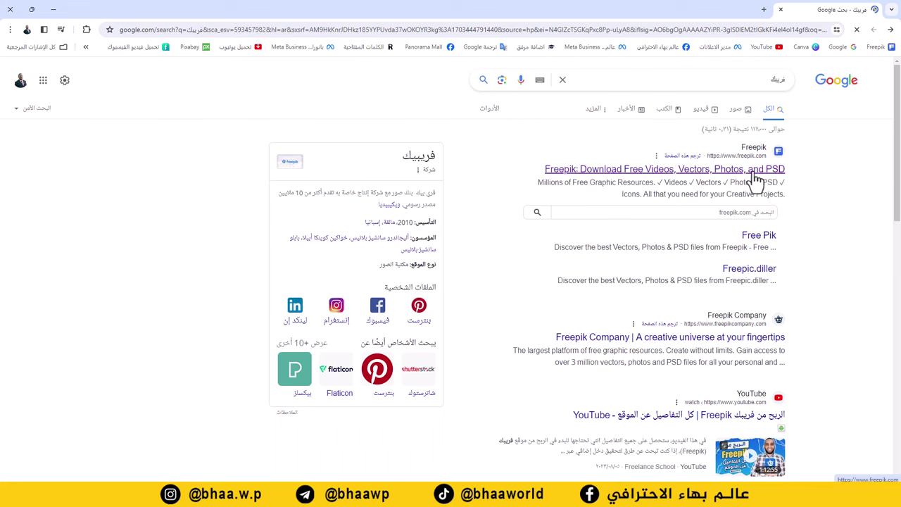
click(722, 173)
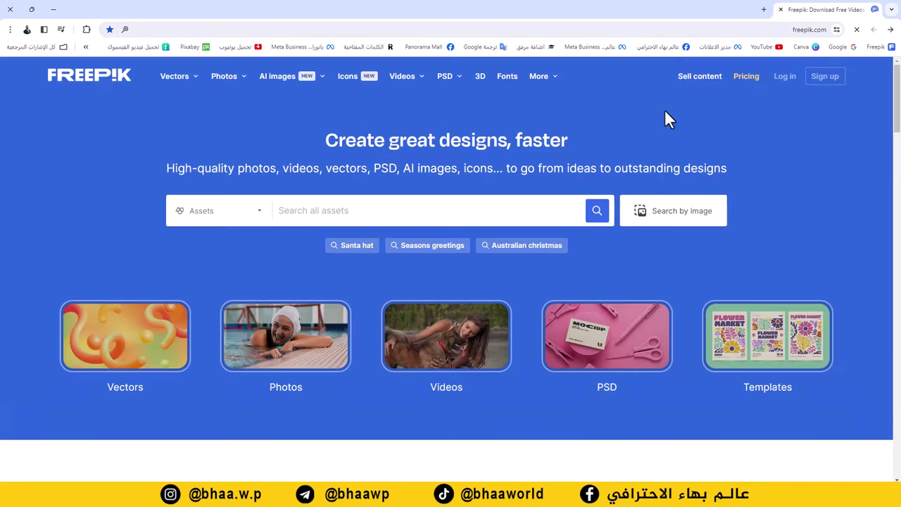
Step: Go to Freepik's mockup generator and open the orange front-view T-shirt mockup from the Apparel category in the editor
click(555, 79)
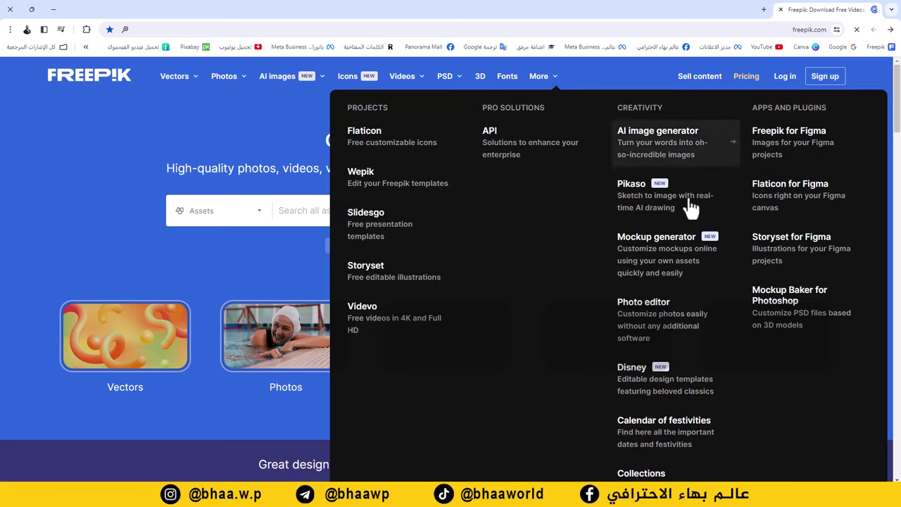
click(661, 252)
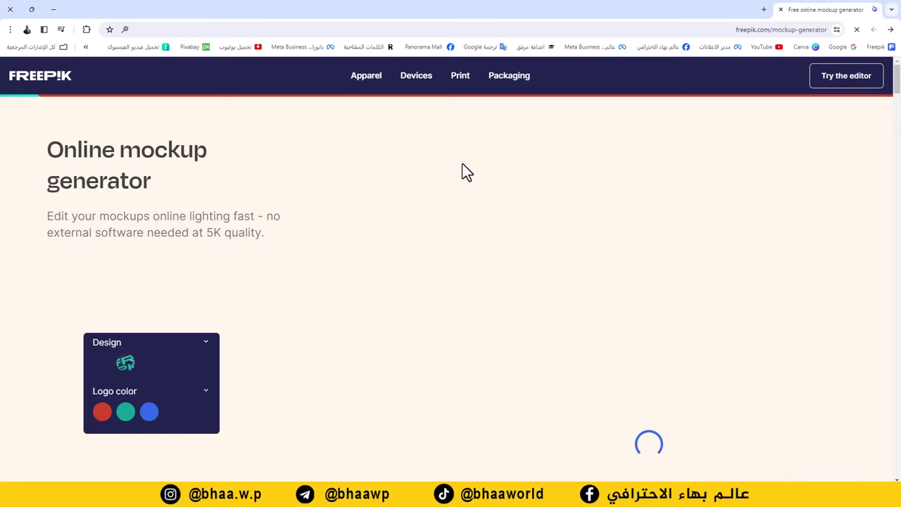
scroll(492, 204, down, 5)
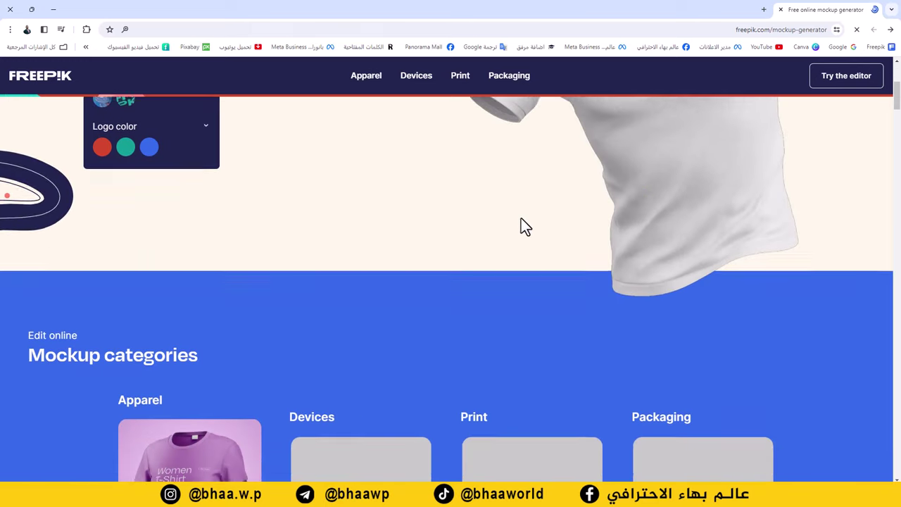
scroll(525, 225, down, 4)
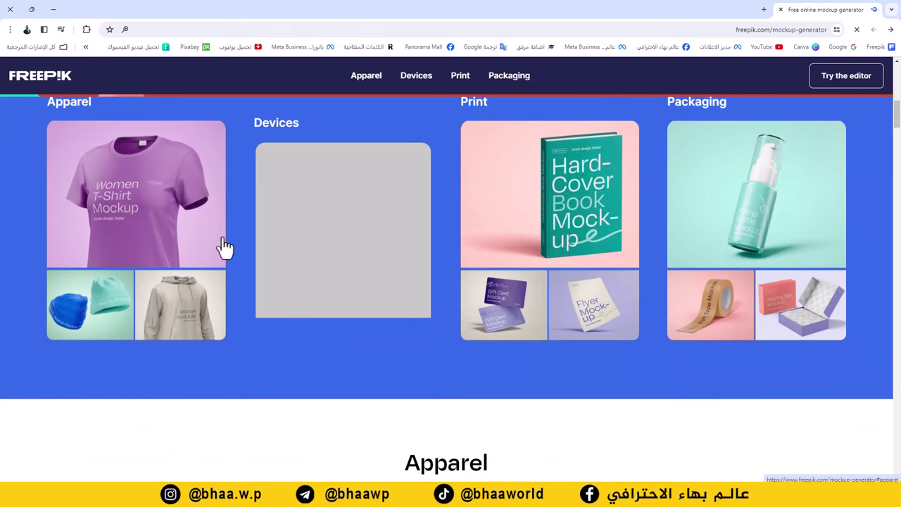
click(186, 204)
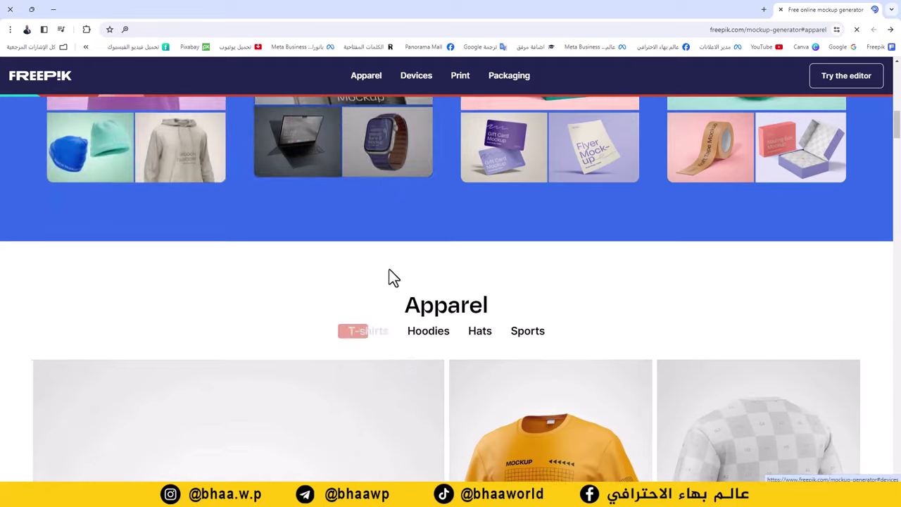
scroll(556, 321, down, 3)
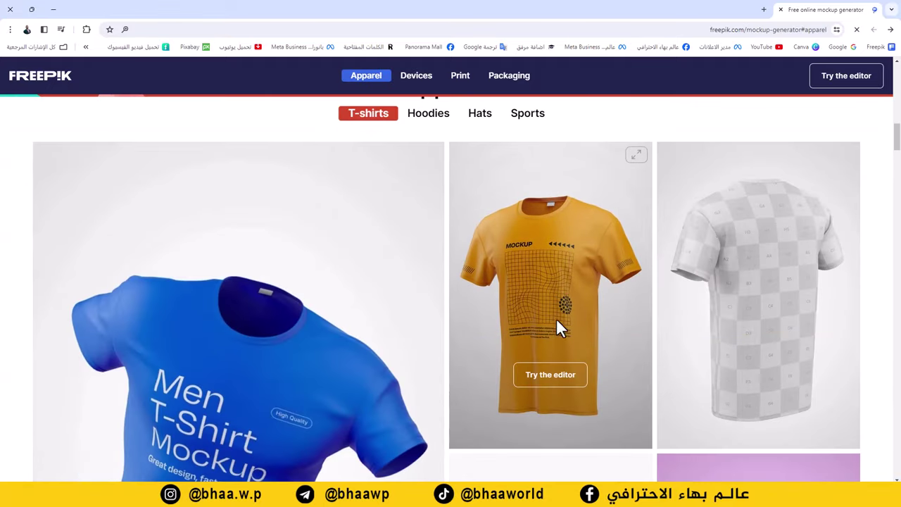
click(550, 383)
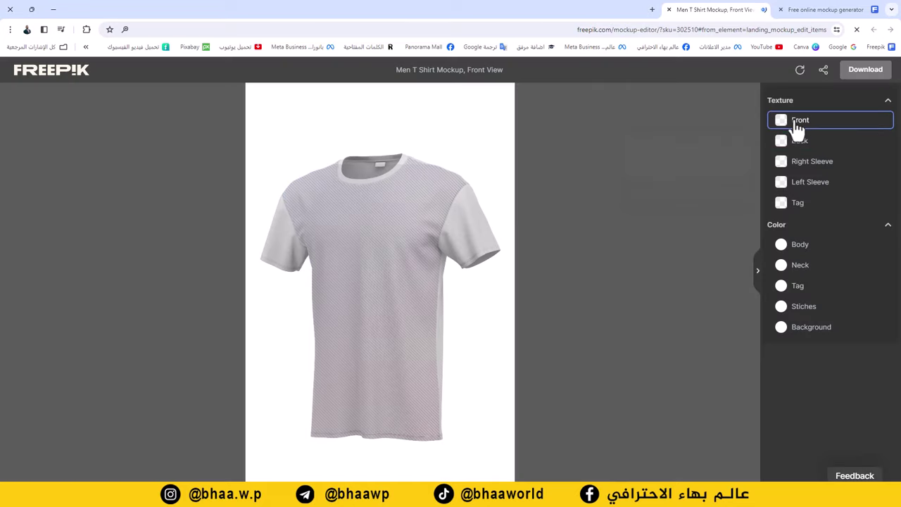
Step: Add Screenshot 2023-12-24 221947.png from the Screenshots folder in Pictures as the T-shirt's Front texture image
click(794, 125)
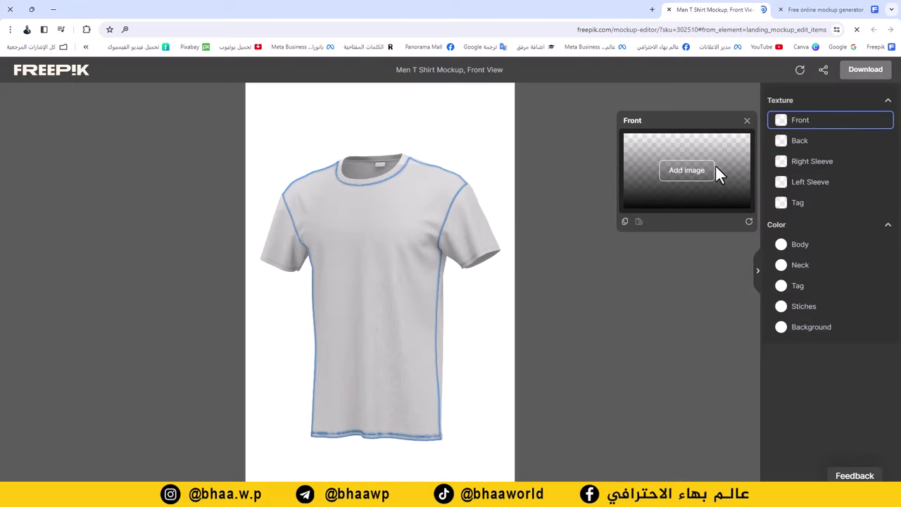
click(681, 179)
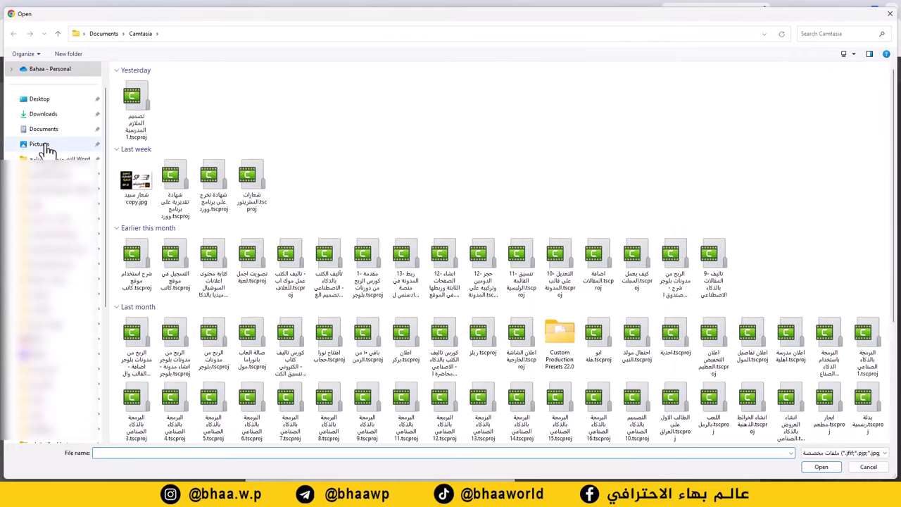
click(32, 145)
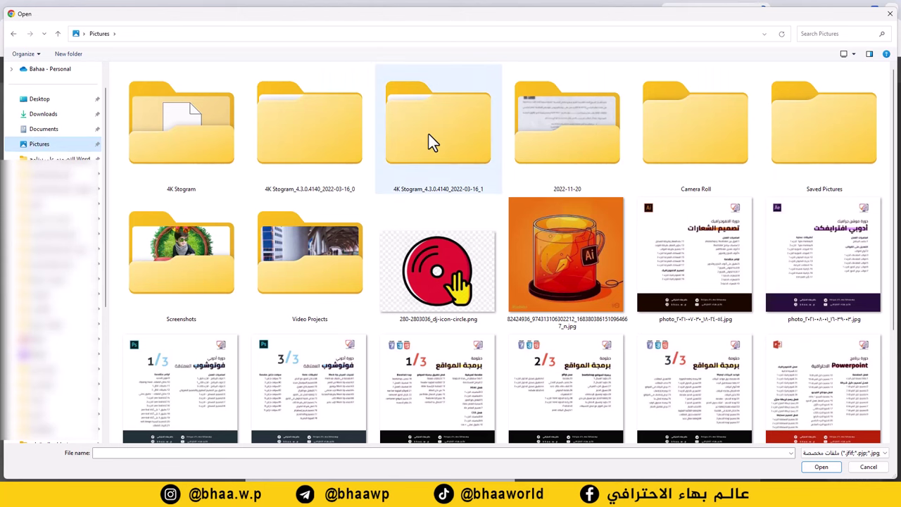
click(186, 249)
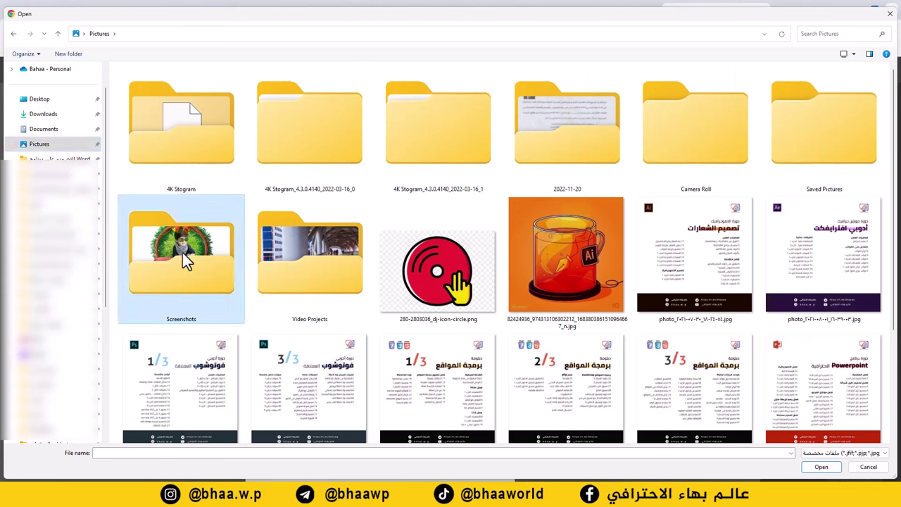
double_click(195, 252)
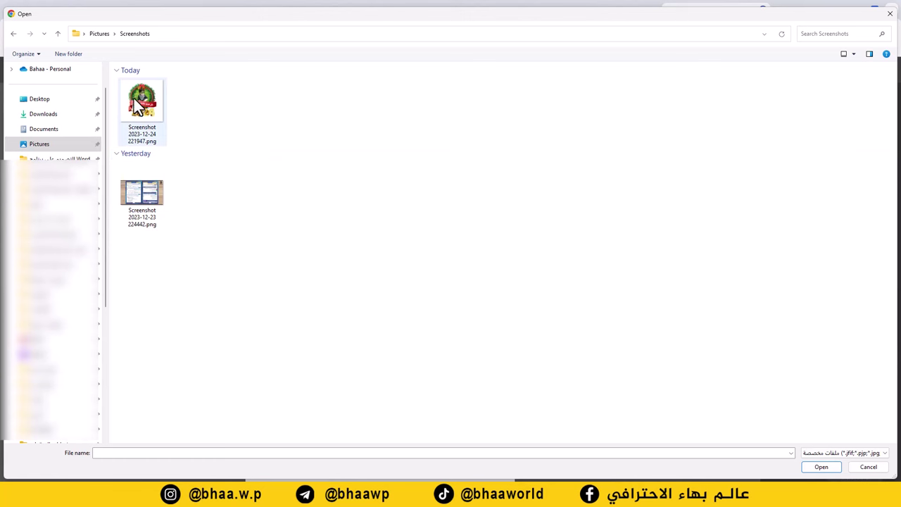
click(160, 100)
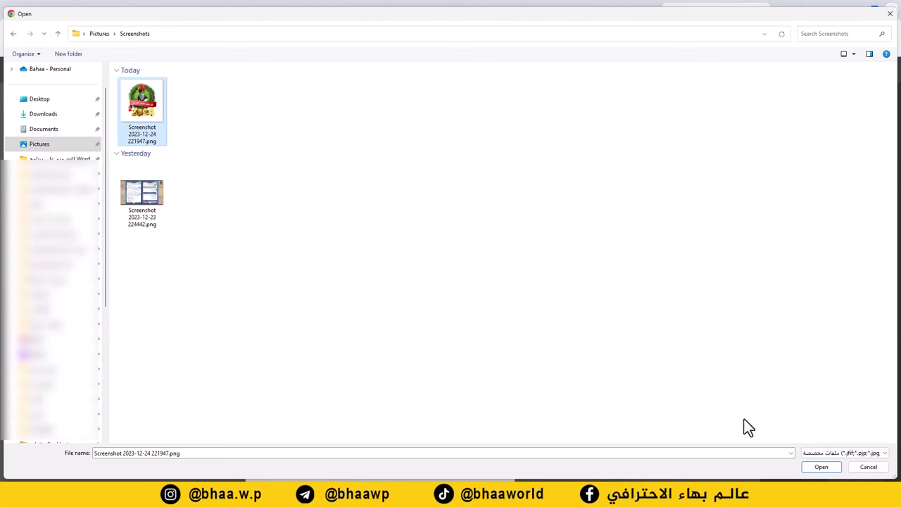
click(821, 466)
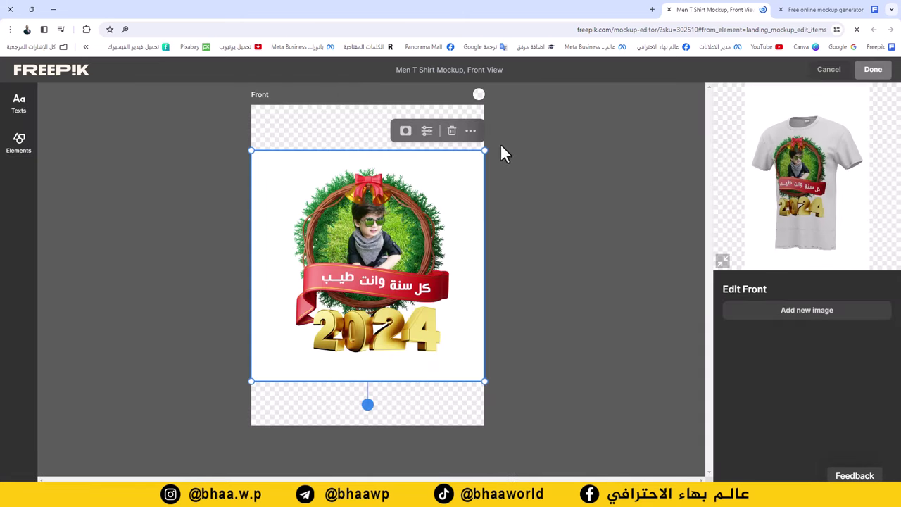
Step: Shrink the design image, position it near the middle of the shirt front, and apply it to the mockup
drag(486, 147, 427, 193)
drag(390, 226, 405, 213)
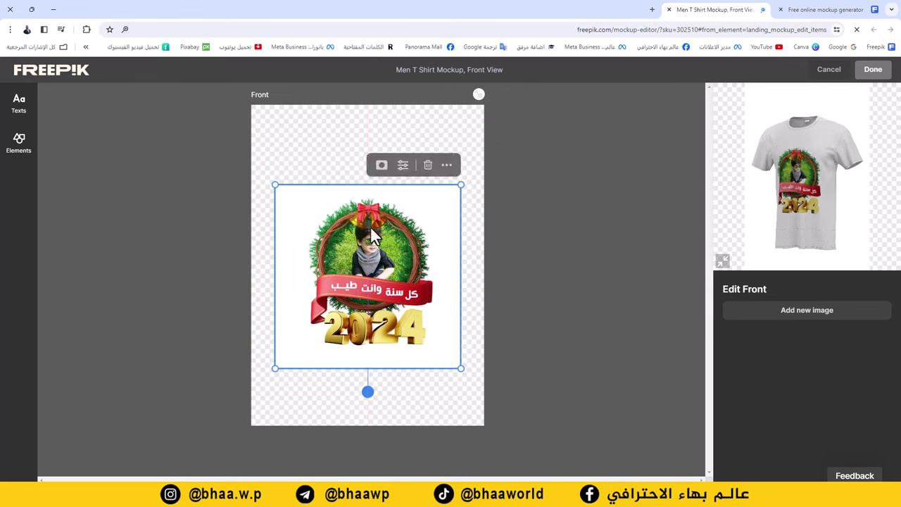
drag(370, 226, 391, 226)
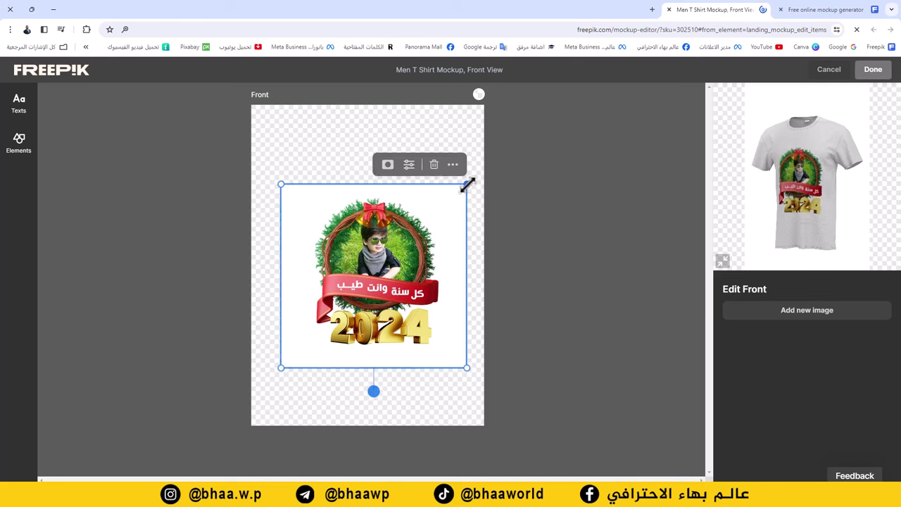
drag(468, 185, 462, 191)
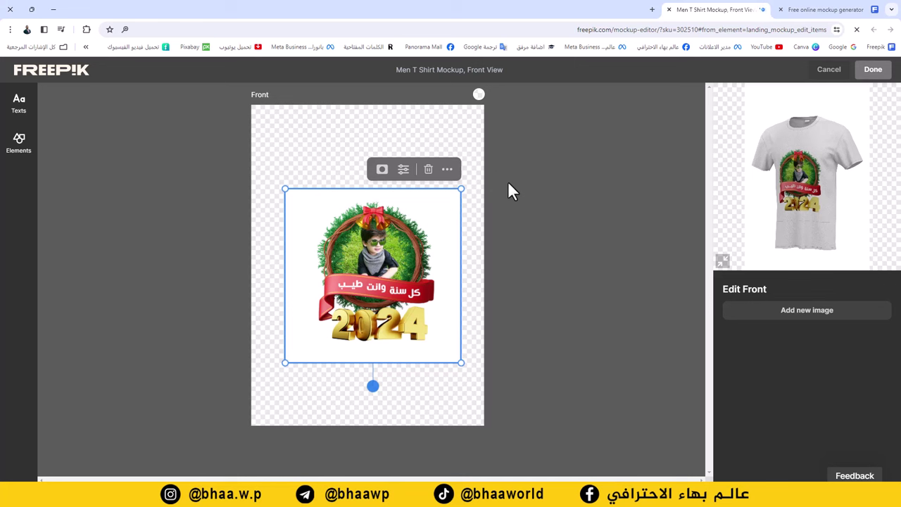
click(876, 73)
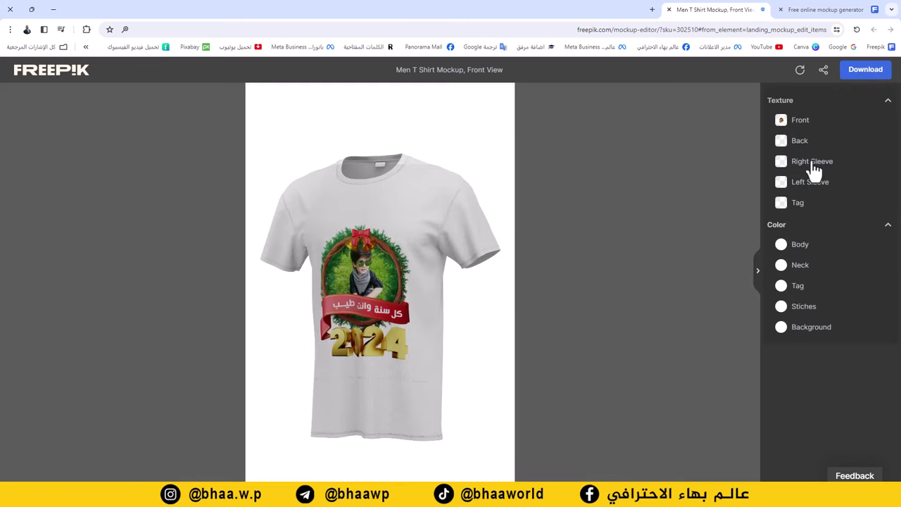